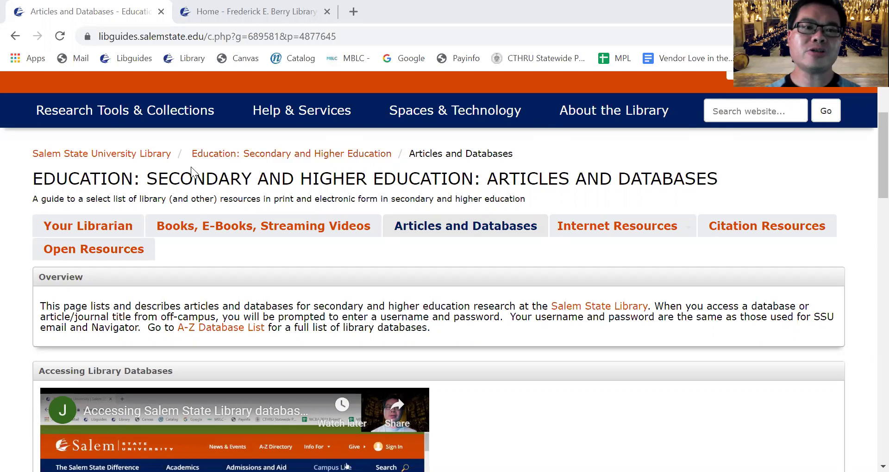
Step: Review the overview of the Secondary and Higher Education articles guide, including its Salem State Library and A-Z Database List links
{"action": "left_click_drag", "start_coordinate": [148, 179], "coordinate": [476, 179]}
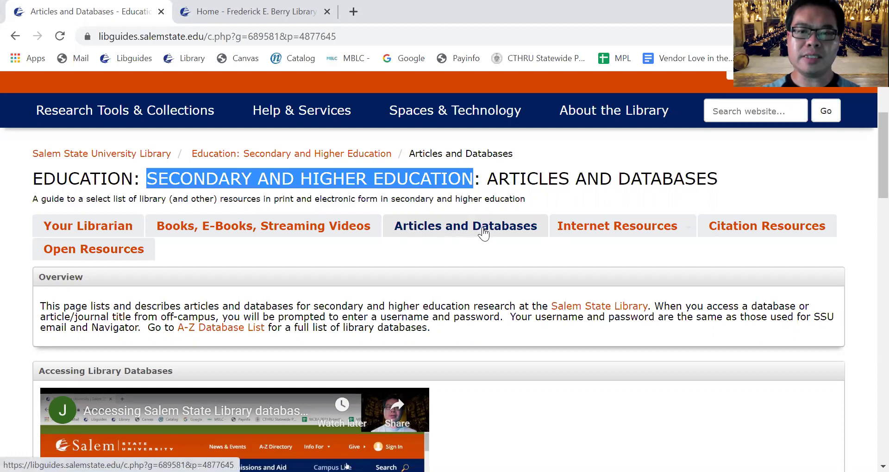
{"action": "scroll", "coordinate": [484, 233], "scroll_direction": "down", "scroll_amount": 1}
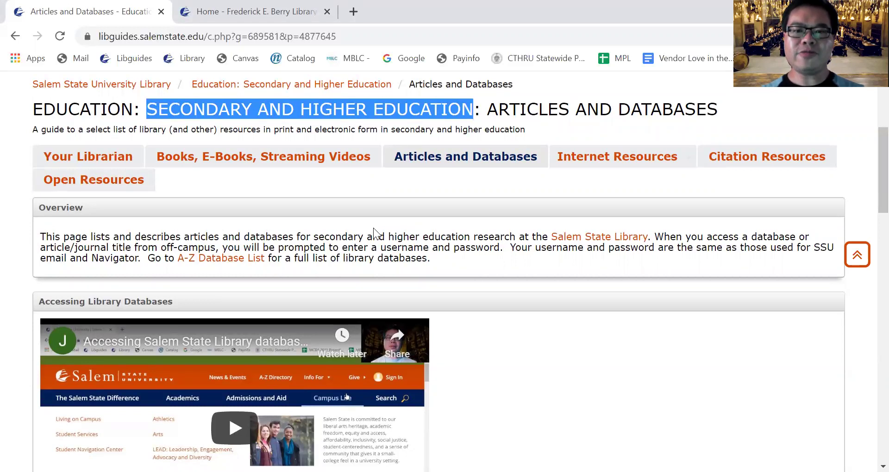
{"action": "scroll", "coordinate": [413, 225], "scroll_direction": "down", "scroll_amount": 1}
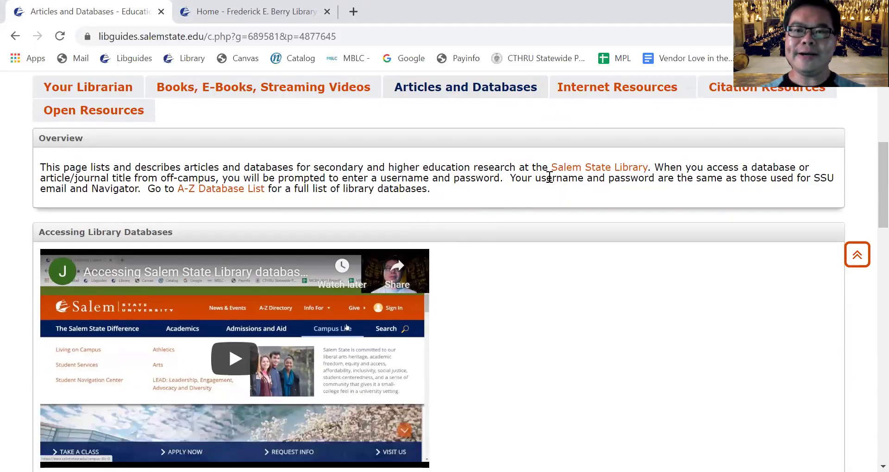
{"action": "left_click_drag", "start_coordinate": [548, 167], "coordinate": [621, 169]}
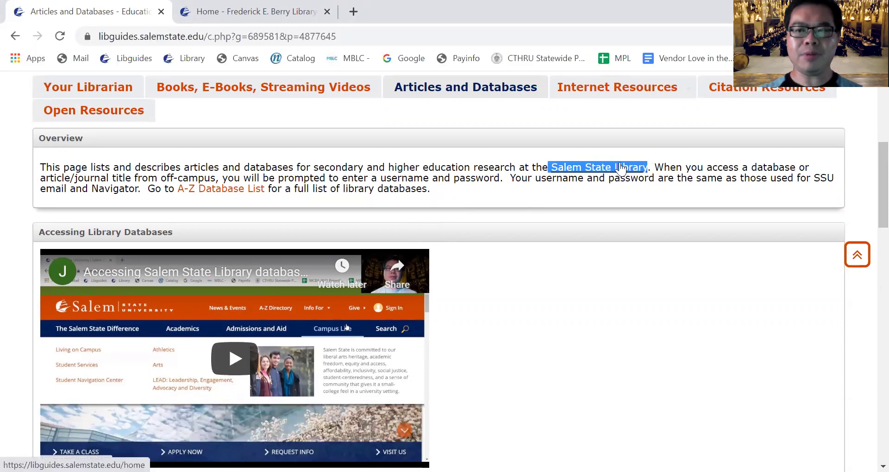
{"action": "left_click_drag", "start_coordinate": [177, 188], "coordinate": [271, 189]}
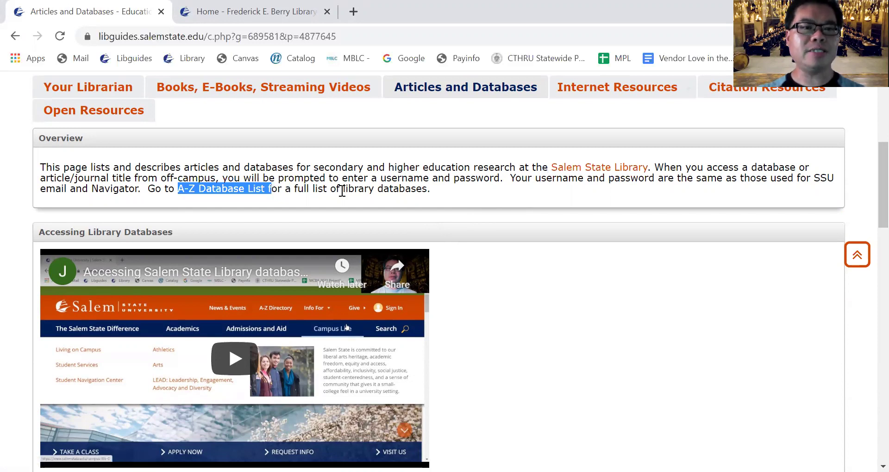
{"action": "scroll", "coordinate": [342, 191], "scroll_direction": "down", "scroll_amount": 4}
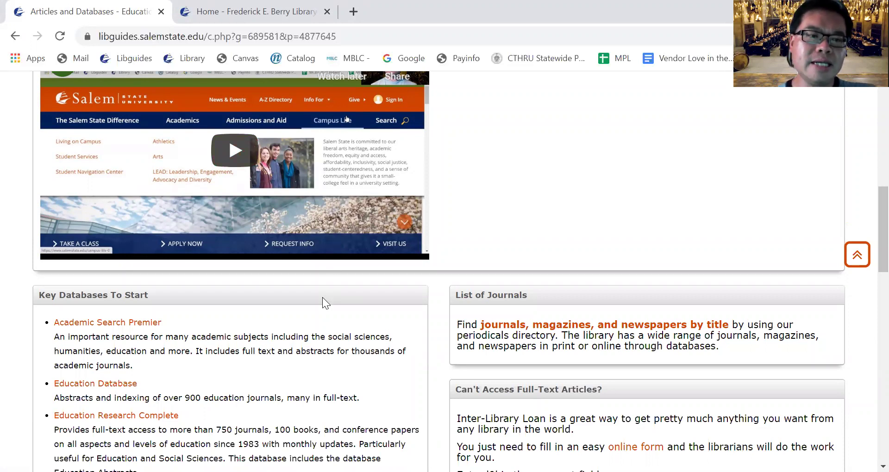
{"action": "scroll", "coordinate": [319, 294], "scroll_direction": "down", "scroll_amount": 3}
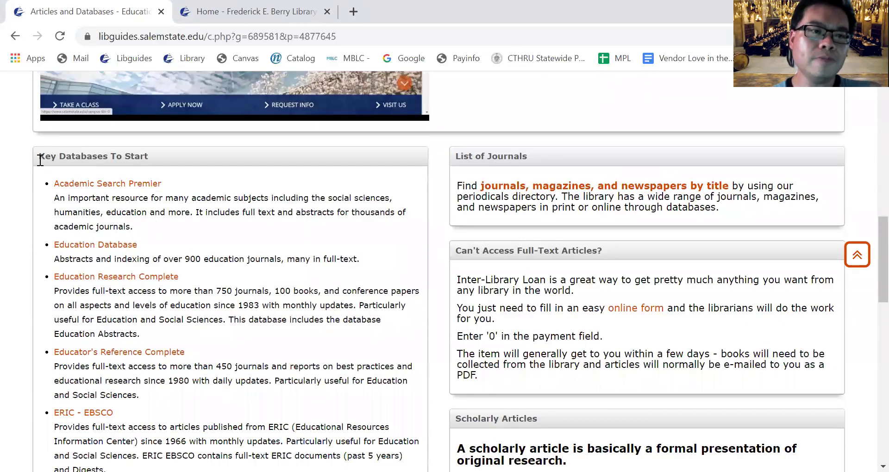
Step: Open the Education Research Complete database from the guide's Key Databases To Start list
{"action": "left_click_drag", "start_coordinate": [38, 156], "coordinate": [150, 160]}
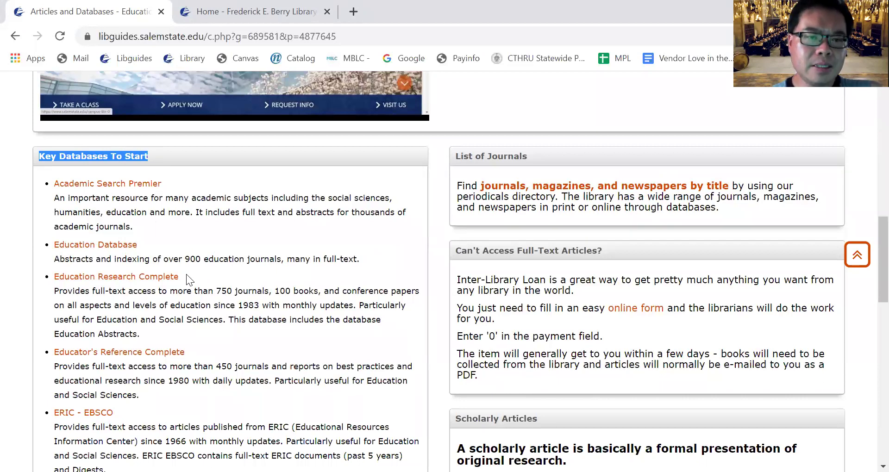
{"action": "left_click", "coordinate": [57, 279]}
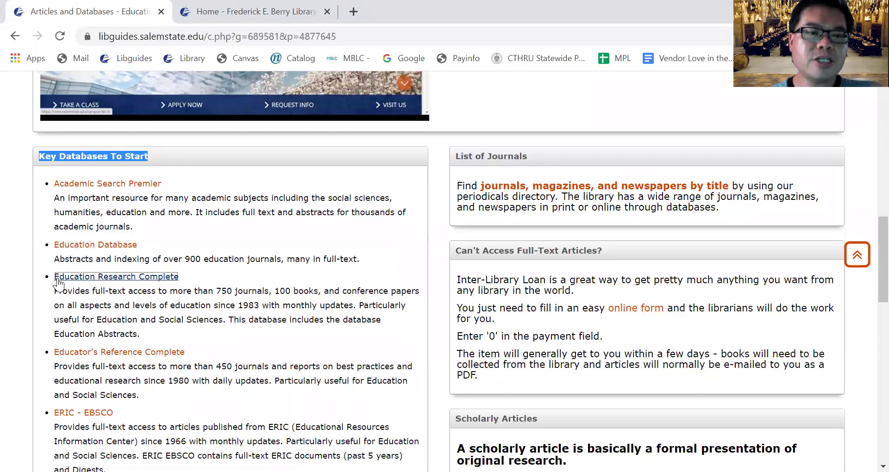
{"action": "left_click_drag", "start_coordinate": [185, 276], "coordinate": [54, 278]}
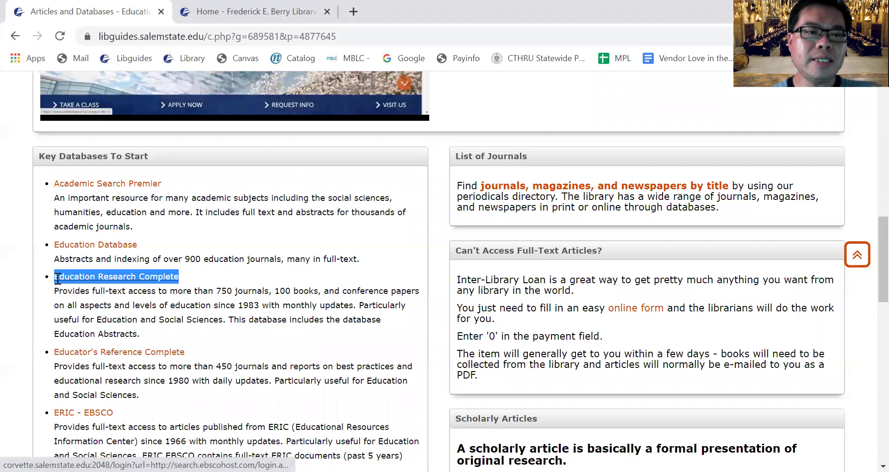
{"action": "left_click", "coordinate": [156, 298]}
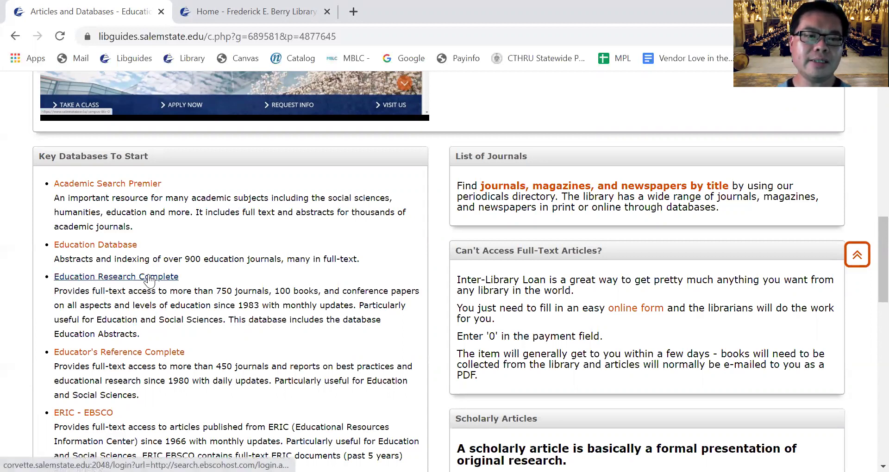
{"action": "left_click", "coordinate": [149, 277]}
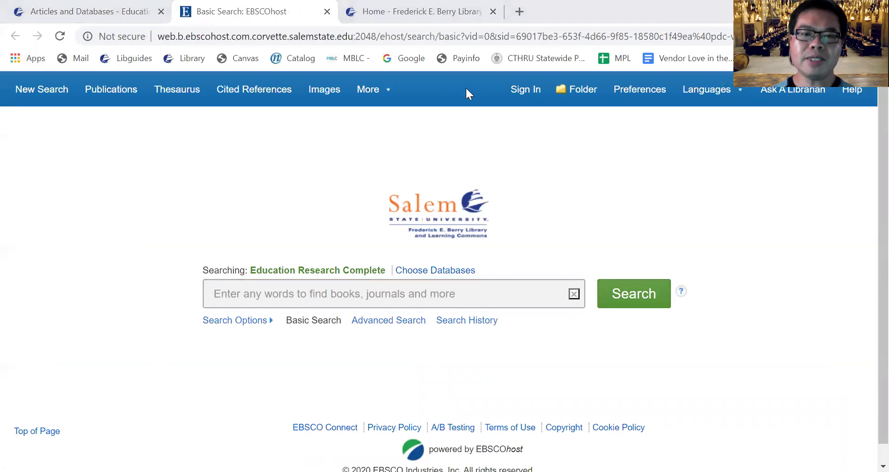
Step: View the proxy server login image in Photos, then return to the browser and examine the database and provider names on the search page
{"action": "key", "text": "alt+Tab"}
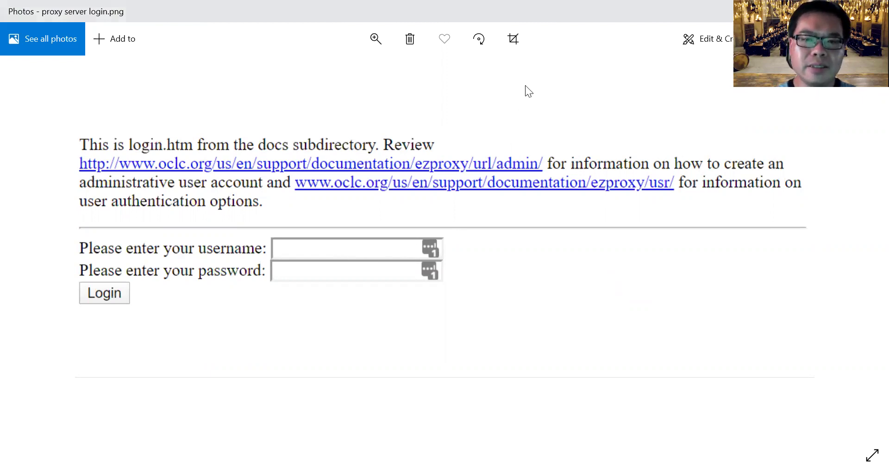
{"action": "key", "text": "alt+Tab"}
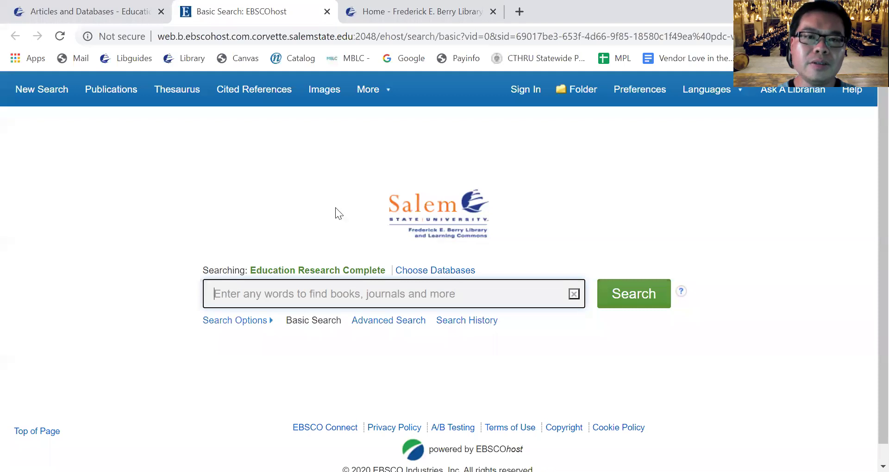
{"action": "scroll", "coordinate": [296, 213], "scroll_direction": "down", "scroll_amount": 1}
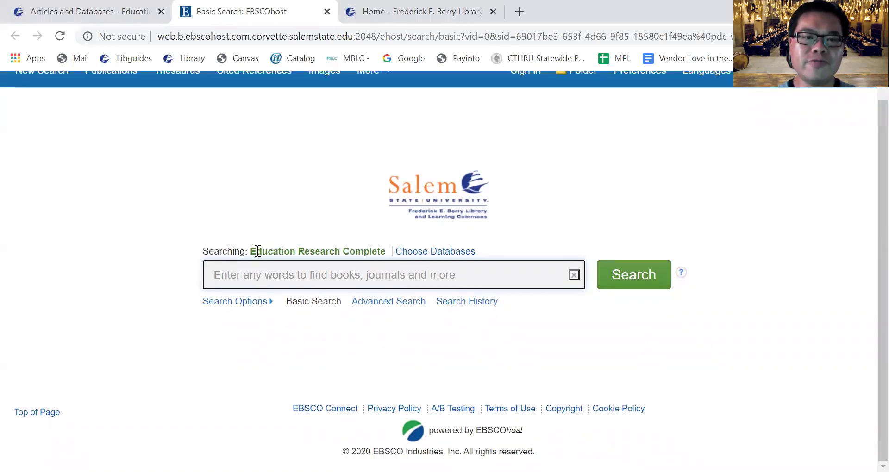
{"action": "left_click_drag", "start_coordinate": [251, 252], "coordinate": [390, 255]}
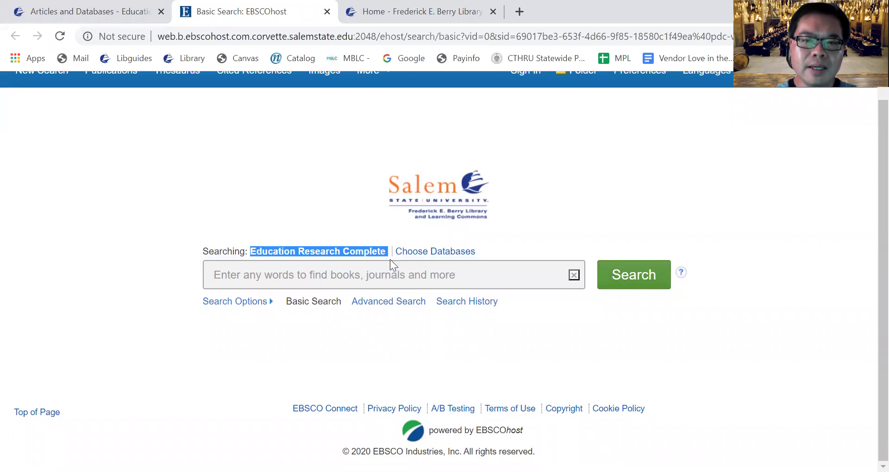
{"action": "left_click_drag", "start_coordinate": [525, 428], "coordinate": [455, 435]}
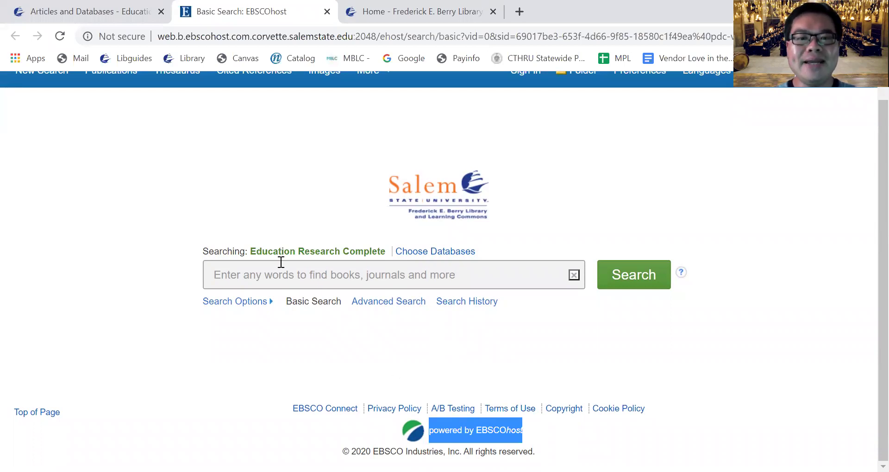
{"action": "left_click_drag", "start_coordinate": [251, 252], "coordinate": [387, 254]}
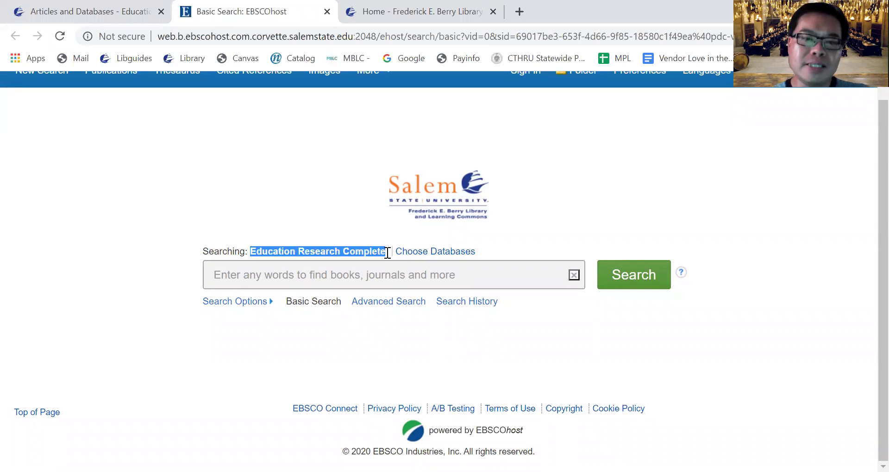
Step: Open the database selection and add Academic Search Elite, Academic Search Premier and ERIC
{"action": "left_click", "coordinate": [433, 252]}
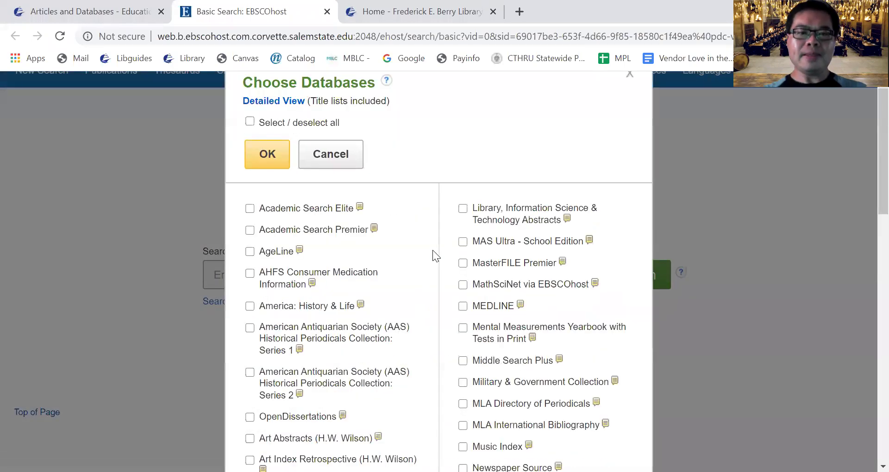
{"action": "scroll", "coordinate": [432, 249], "scroll_direction": "down", "scroll_amount": 1}
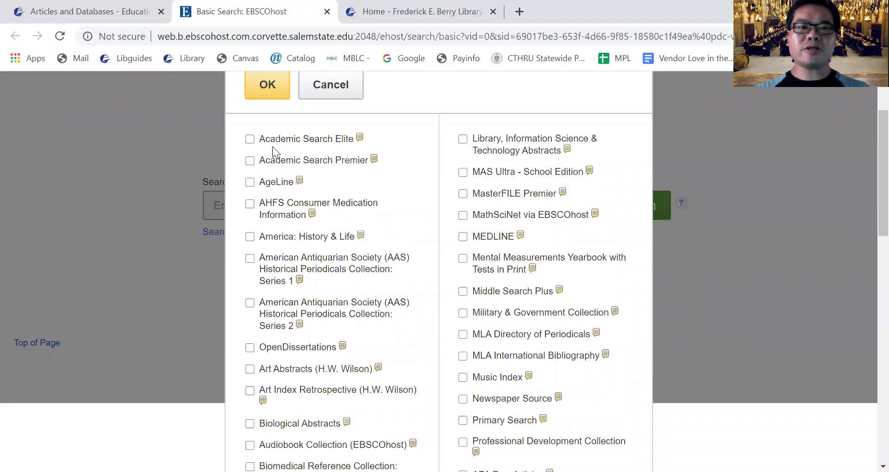
{"action": "left_click", "coordinate": [249, 139]}
{"action": "left_click", "coordinate": [249, 160]}
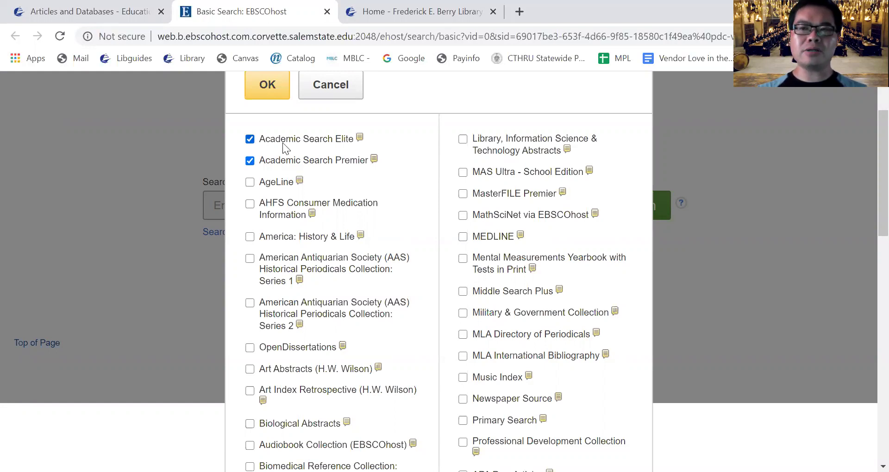
{"action": "scroll", "coordinate": [282, 142], "scroll_direction": "down", "scroll_amount": 6}
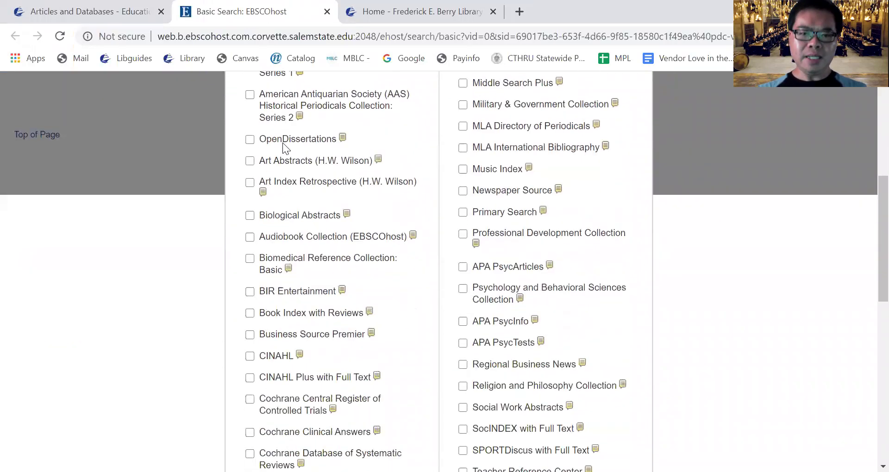
{"action": "scroll", "coordinate": [283, 143], "scroll_direction": "down", "scroll_amount": 7}
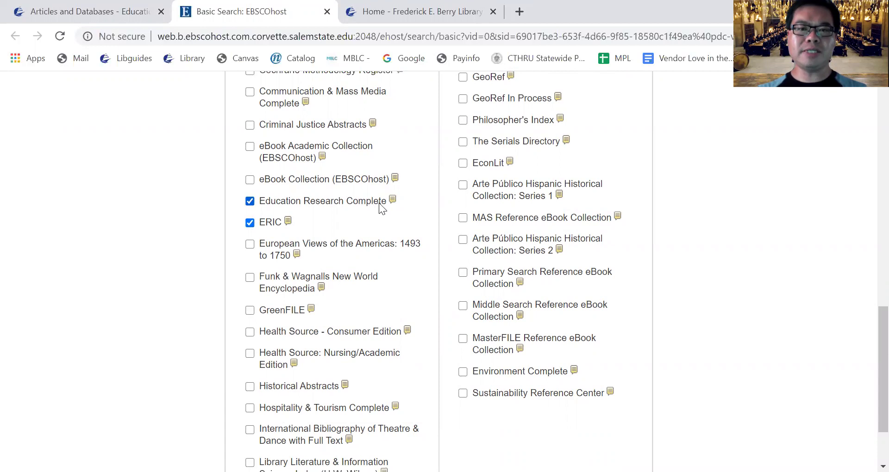
Step: Add Teacher Reference Center and Professional Development Collection, read the latter's description, and apply the database selection
{"action": "scroll", "coordinate": [371, 210], "scroll_direction": "up", "scroll_amount": 3}
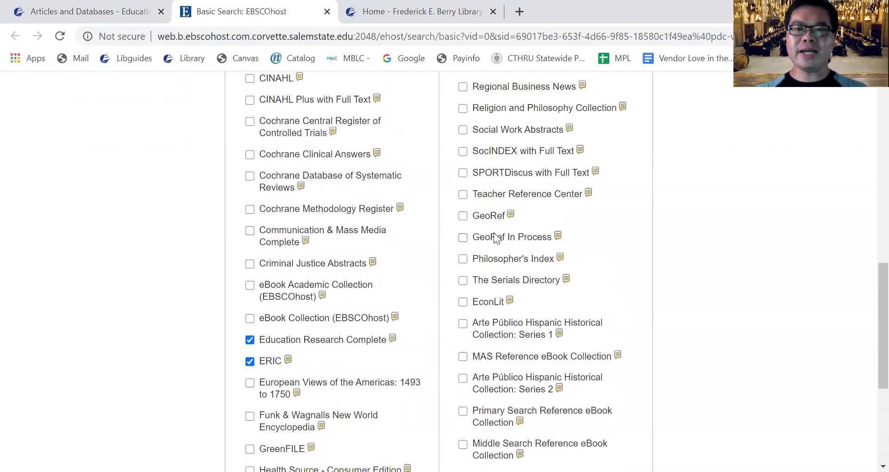
{"action": "scroll", "coordinate": [497, 238], "scroll_direction": "up", "scroll_amount": 2}
{"action": "left_click", "coordinate": [463, 264]}
{"action": "scroll", "coordinate": [508, 236], "scroll_direction": "up", "scroll_amount": 3}
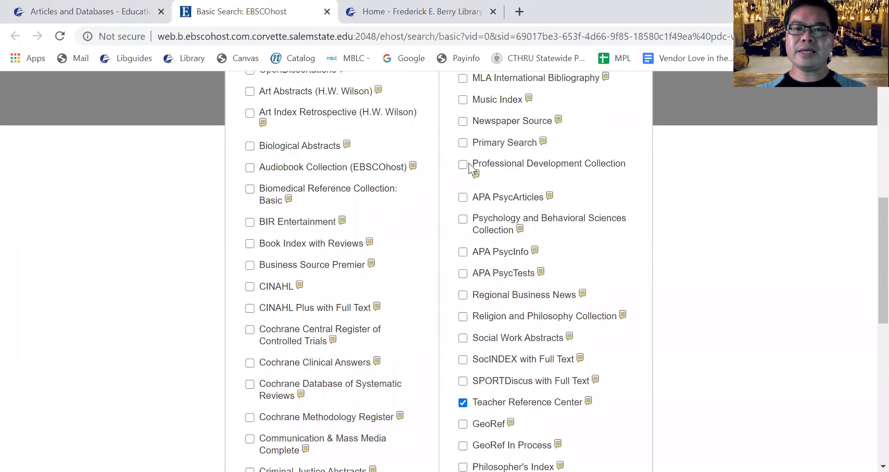
{"action": "left_click", "coordinate": [466, 166]}
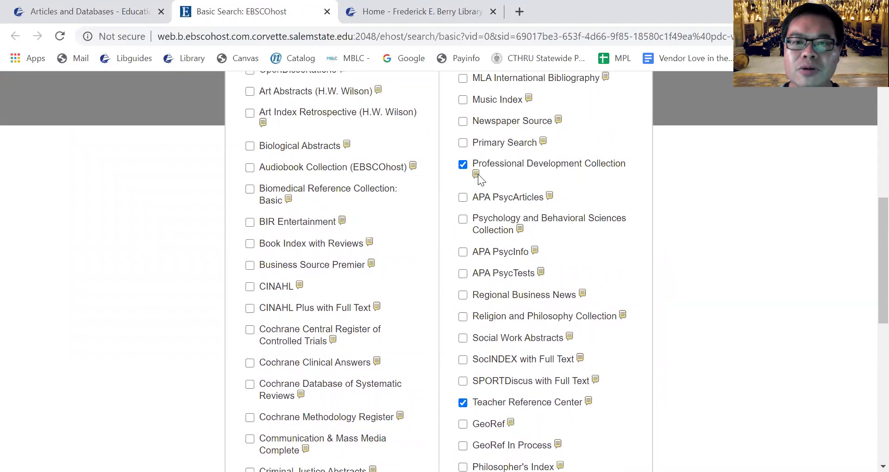
{"action": "mouse_move", "coordinate": [476, 175]}
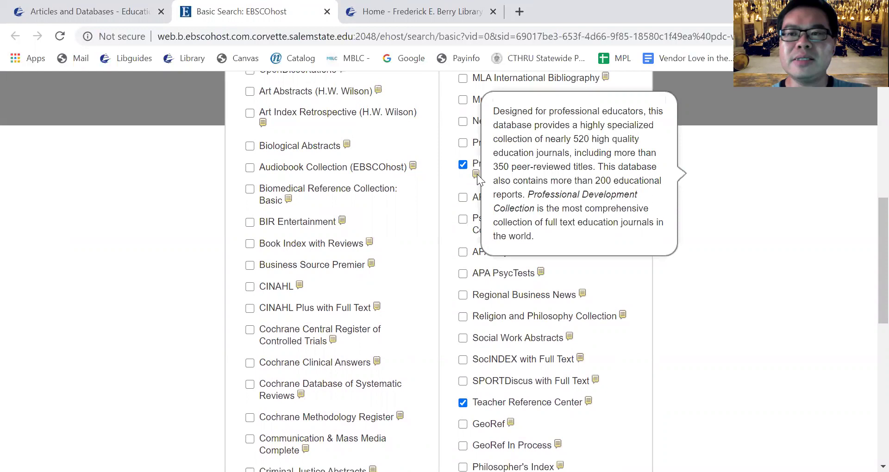
{"action": "scroll", "coordinate": [477, 174], "scroll_direction": "up", "scroll_amount": 8}
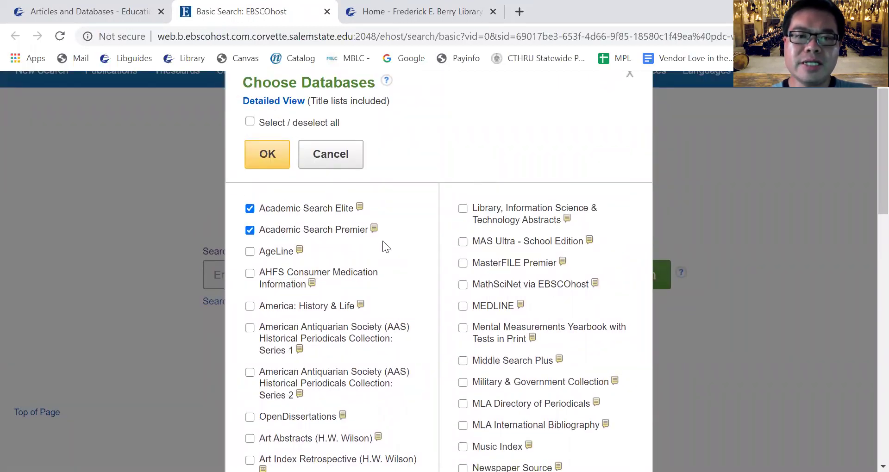
{"action": "left_click", "coordinate": [260, 158]}
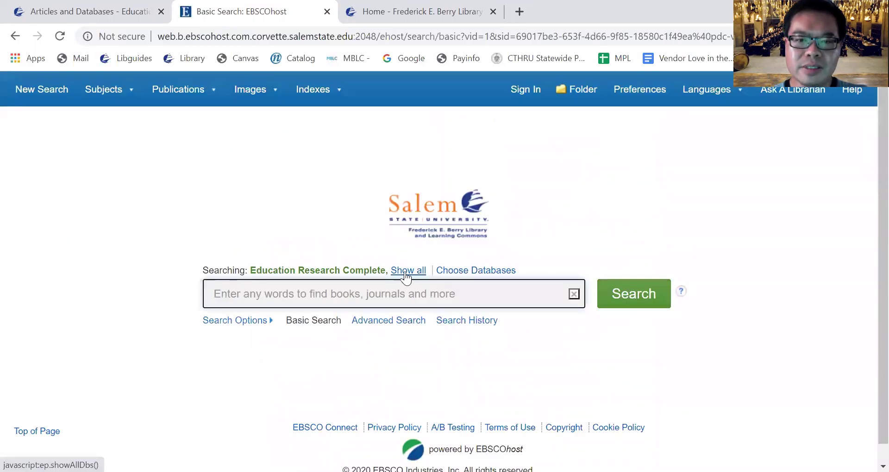
Step: Show all selected databases, search them for "social justice in the classroom", and look over the first results
{"action": "left_click", "coordinate": [401, 276]}
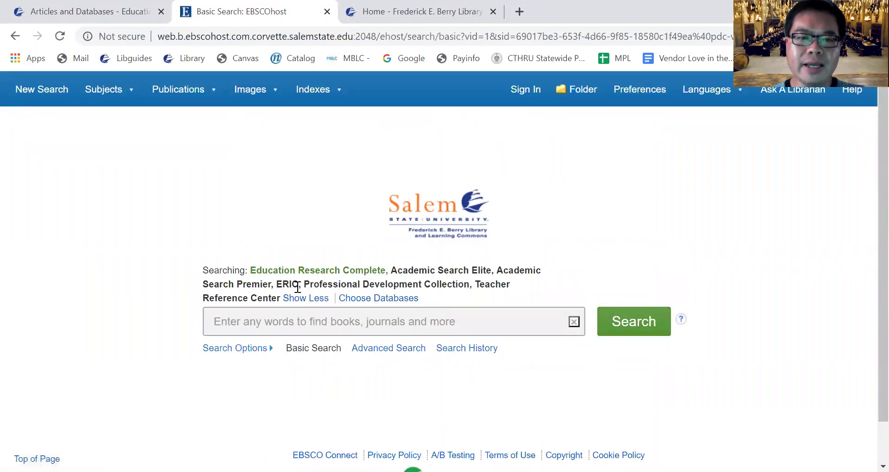
{"action": "left_click", "coordinate": [419, 325]}
{"action": "type", "text": "social justice in the cla"}
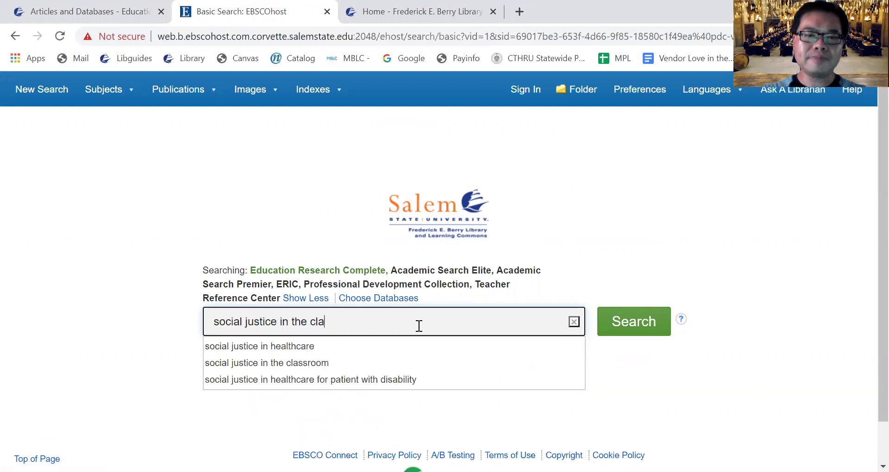
{"action": "type", "text": "ssroom"}
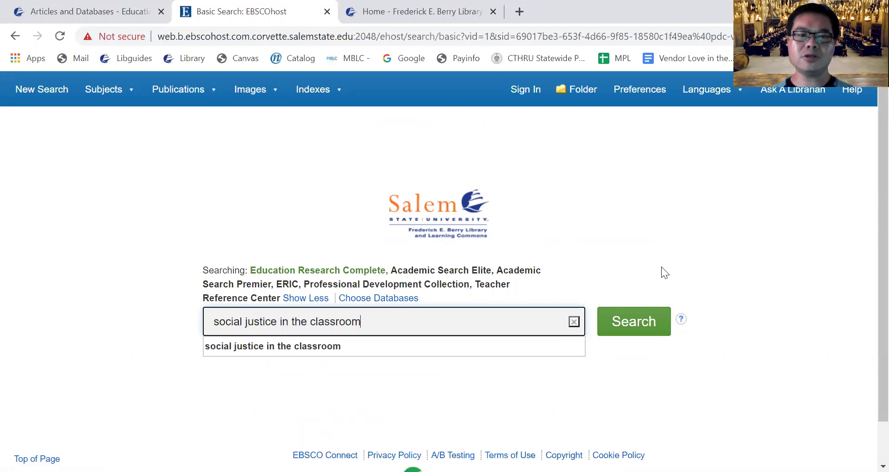
{"action": "left_click", "coordinate": [630, 322]}
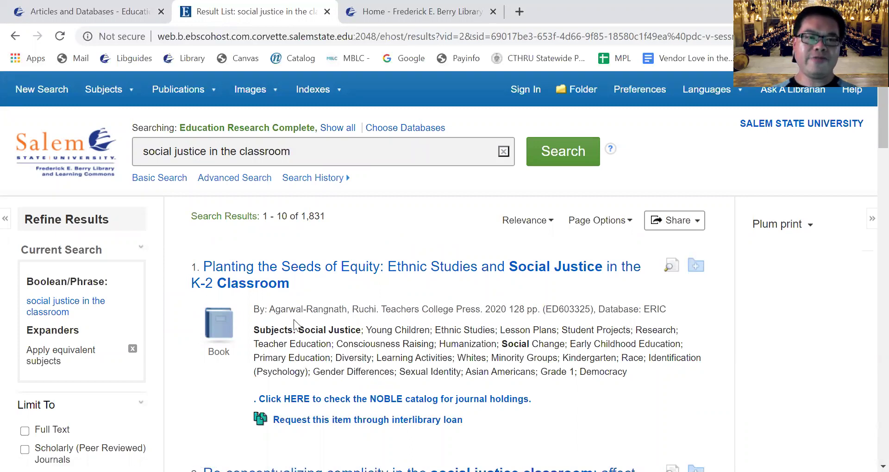
{"action": "scroll", "coordinate": [296, 324], "scroll_direction": "down", "scroll_amount": 1}
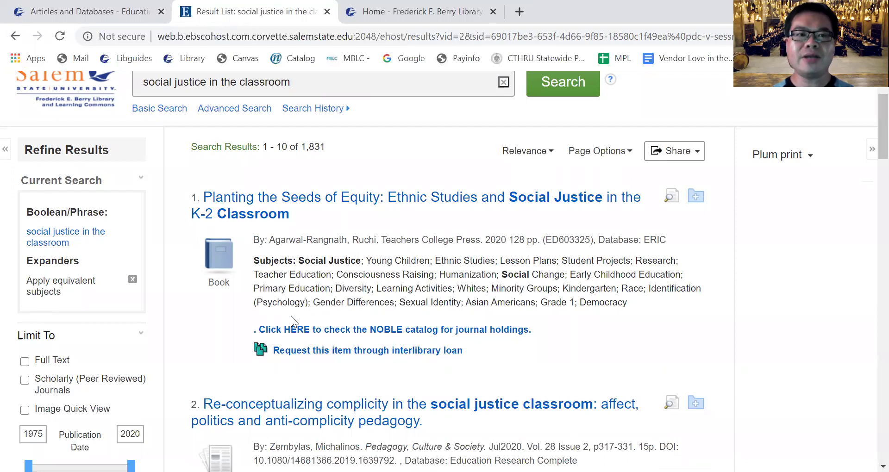
{"action": "scroll", "coordinate": [241, 283], "scroll_direction": "down", "scroll_amount": 1}
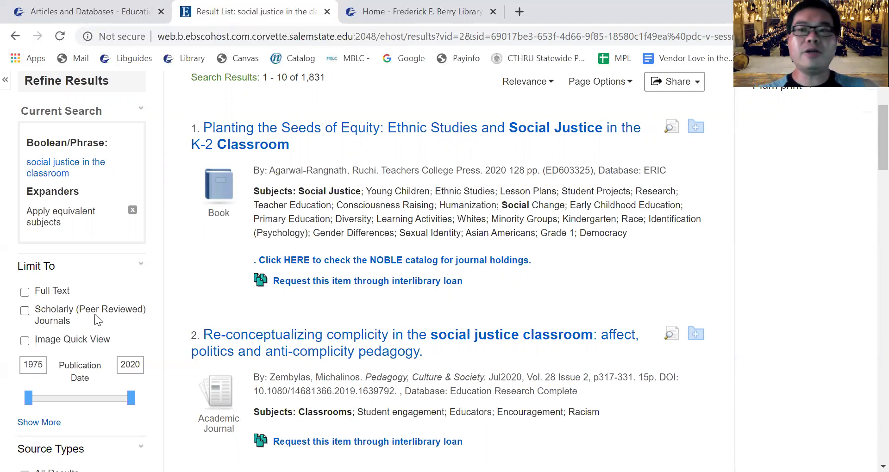
Step: Limit the results to scholarly (peer reviewed) journals with publication dates from 2011 to 2020
{"action": "left_click", "coordinate": [25, 311]}
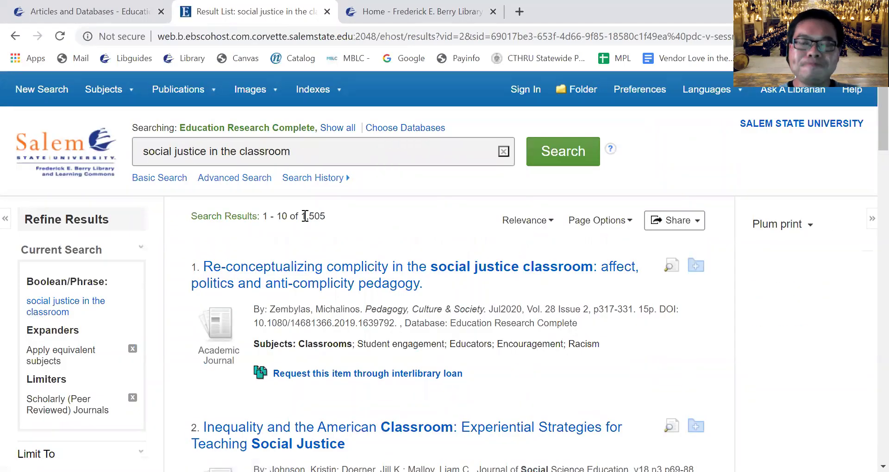
{"action": "scroll", "coordinate": [305, 216], "scroll_direction": "down", "scroll_amount": 5}
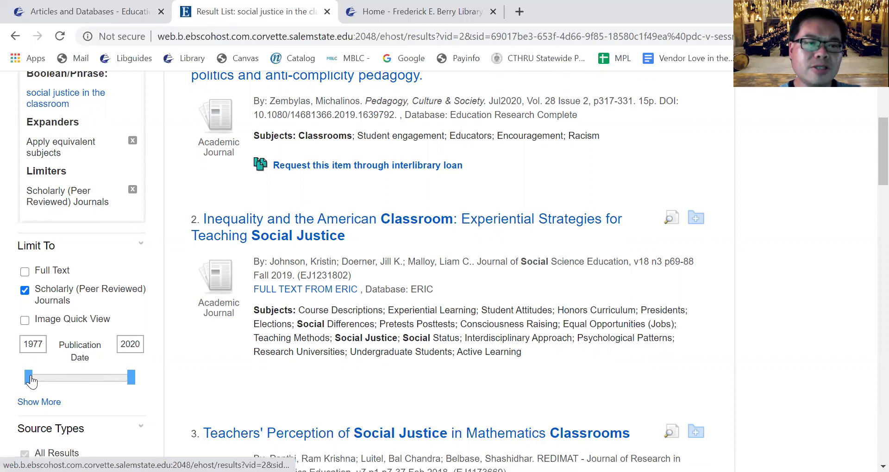
{"action": "left_click_drag", "start_coordinate": [29, 377], "coordinate": [113, 378]}
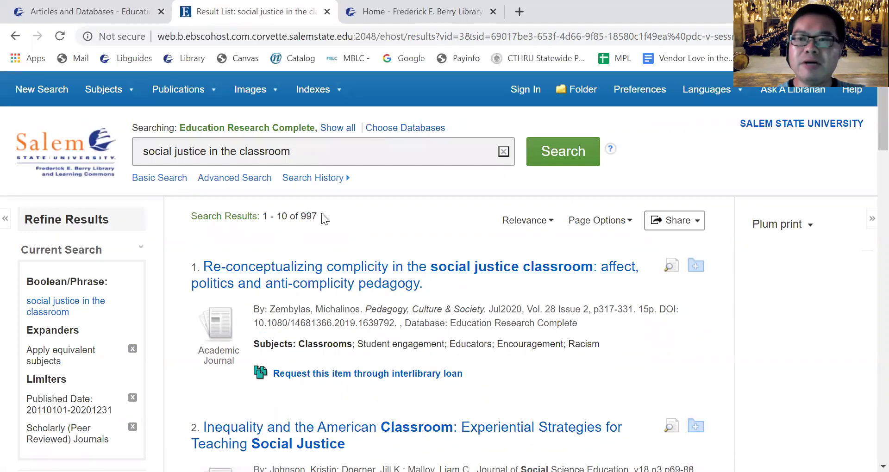
Step: Look through the filtered results and examine the journal, volume, page and subject details of the sixth result
{"action": "scroll", "coordinate": [321, 217], "scroll_direction": "down", "scroll_amount": 1}
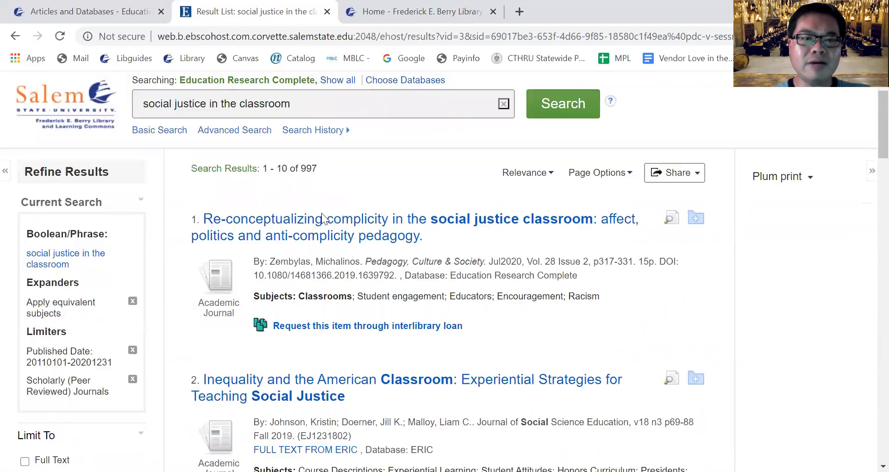
{"action": "scroll", "coordinate": [290, 206], "scroll_direction": "down", "scroll_amount": 3}
{"action": "scroll", "coordinate": [290, 206], "scroll_direction": "down", "scroll_amount": 9}
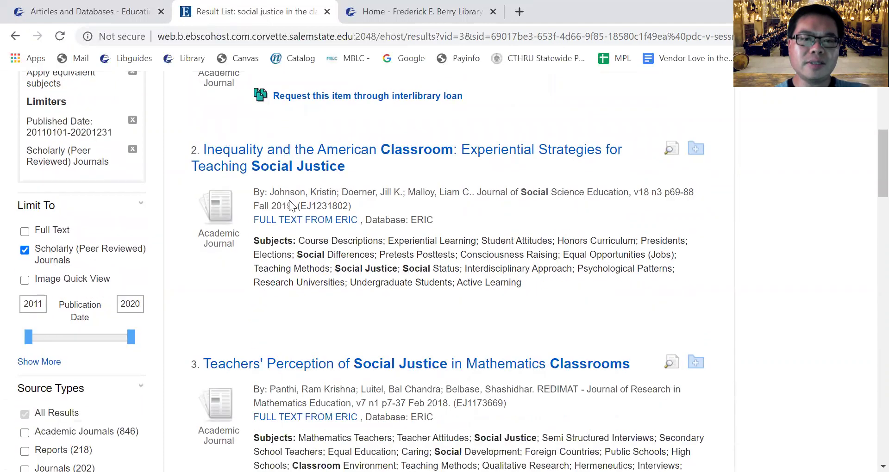
{"action": "scroll", "coordinate": [290, 201], "scroll_direction": "down", "scroll_amount": 9}
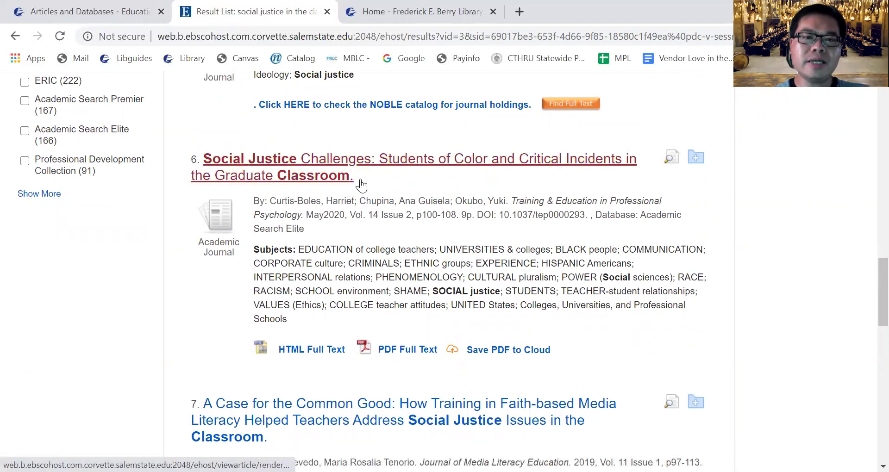
{"action": "left_click_drag", "start_coordinate": [266, 199], "coordinate": [641, 213]}
{"action": "left_click", "coordinate": [323, 215]}
{"action": "left_click_drag", "start_coordinate": [313, 215], "coordinate": [465, 214]}
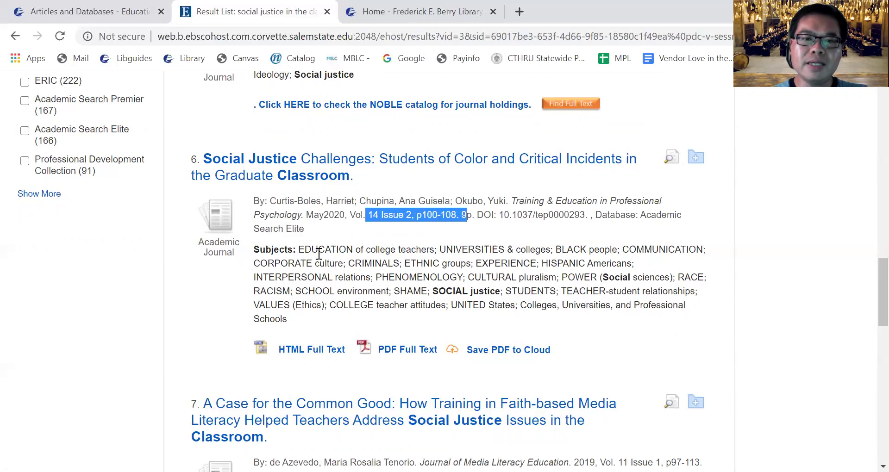
{"action": "left_click_drag", "start_coordinate": [318, 250], "coordinate": [453, 277]}
Step: Open the record for "Social Justice Challenges: Students of Color and Critical Incidents in the Graduate Classroom" and examine its subject terms and abstract
{"action": "left_click", "coordinate": [377, 170]}
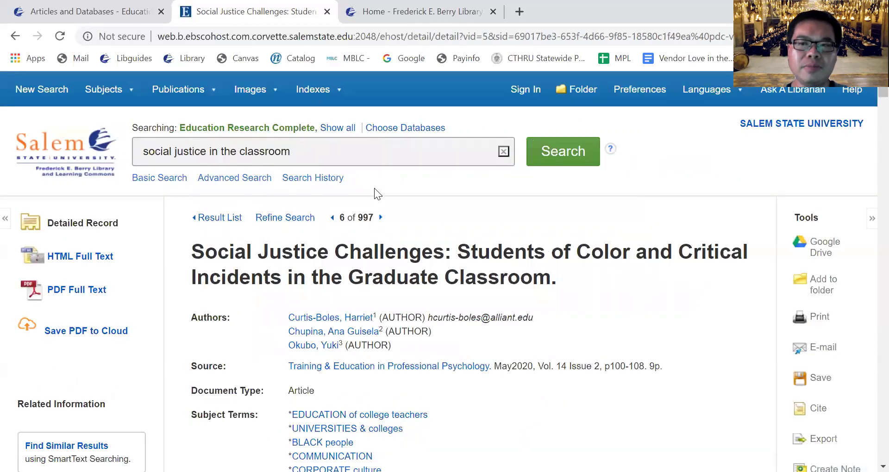
{"action": "scroll", "coordinate": [374, 188], "scroll_direction": "down", "scroll_amount": 1}
{"action": "scroll", "coordinate": [364, 194], "scroll_direction": "down", "scroll_amount": 1}
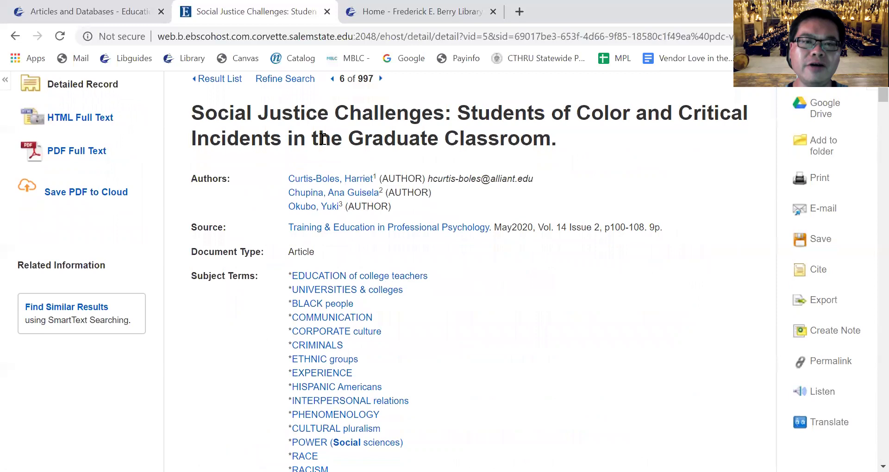
{"action": "scroll", "coordinate": [324, 212], "scroll_direction": "down", "scroll_amount": 1}
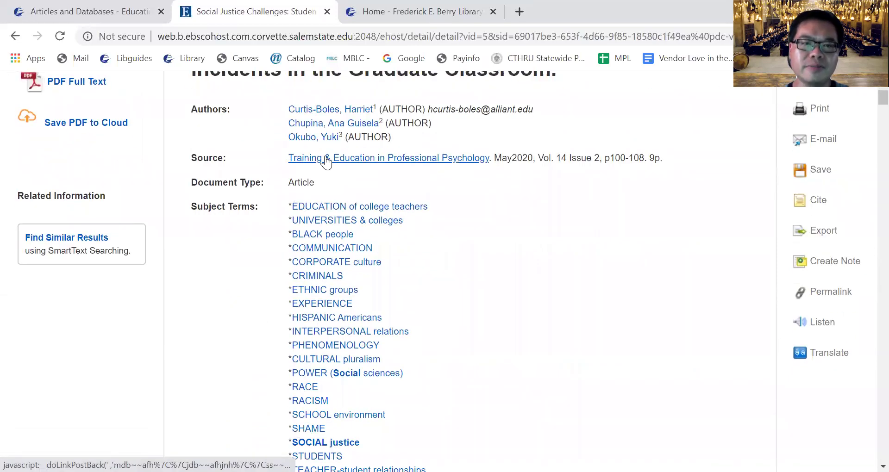
{"action": "scroll", "coordinate": [356, 187], "scroll_direction": "down", "scroll_amount": 1}
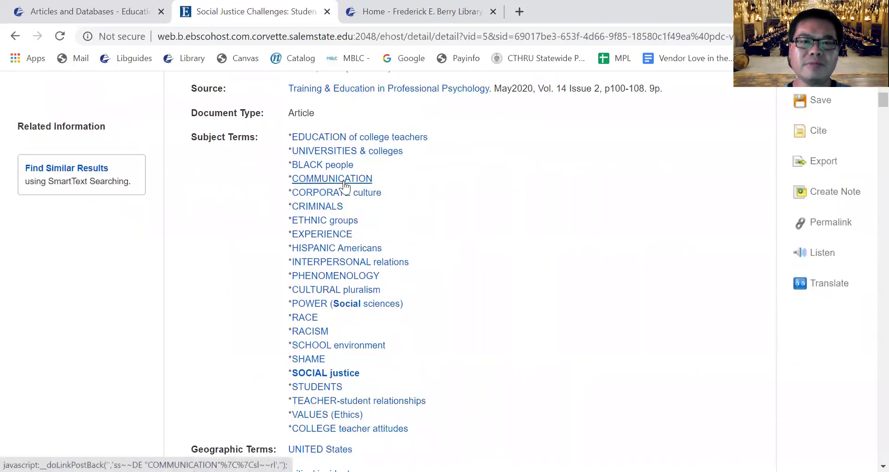
{"action": "scroll", "coordinate": [344, 185], "scroll_direction": "down", "scroll_amount": 1}
{"action": "scroll", "coordinate": [324, 240], "scroll_direction": "up", "scroll_amount": 1}
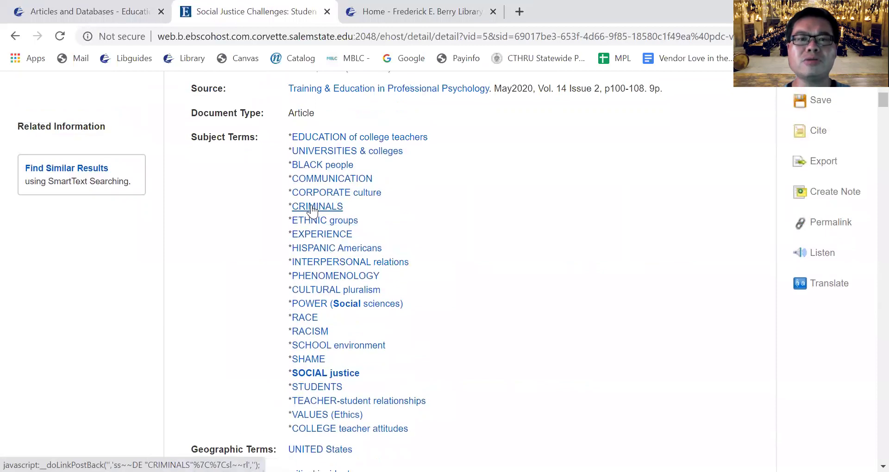
{"action": "scroll", "coordinate": [313, 210], "scroll_direction": "up", "scroll_amount": 1}
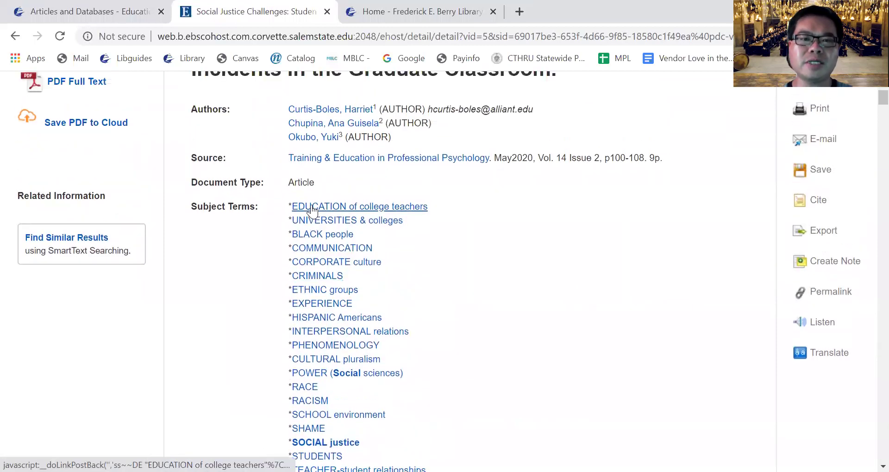
{"action": "scroll", "coordinate": [323, 208], "scroll_direction": "down", "scroll_amount": 1}
{"action": "scroll", "coordinate": [336, 278], "scroll_direction": "down", "scroll_amount": 1}
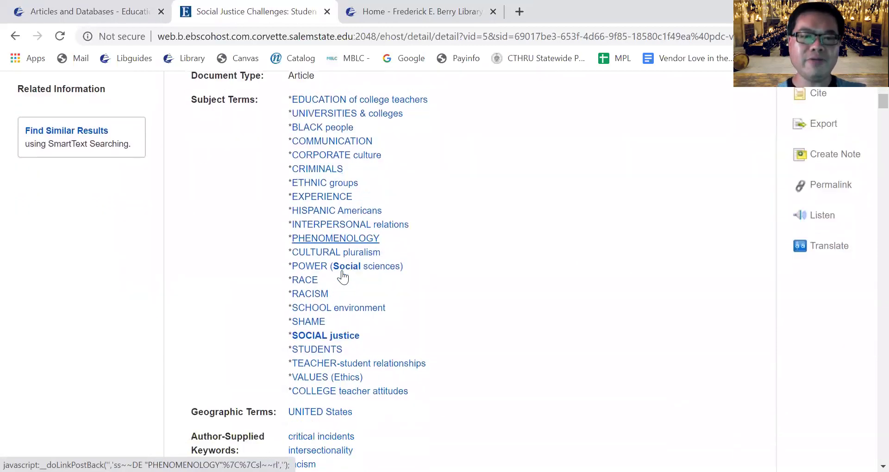
{"action": "scroll", "coordinate": [343, 270], "scroll_direction": "down", "scroll_amount": 4}
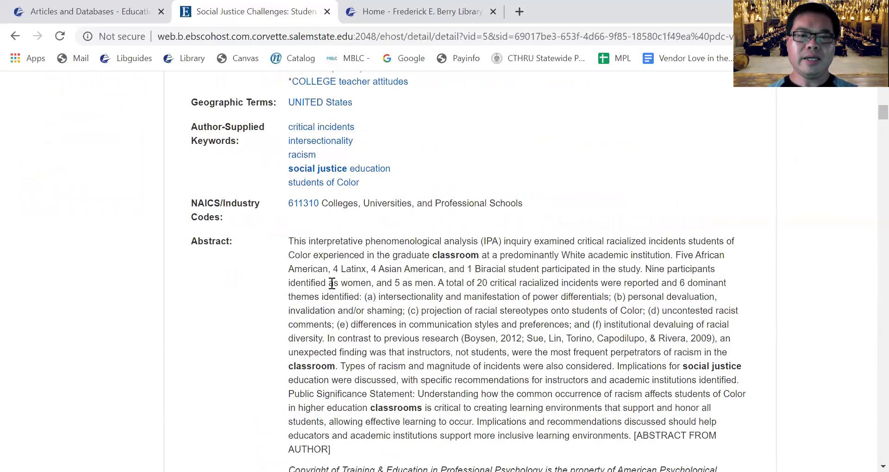
{"action": "left_click_drag", "start_coordinate": [328, 283], "coordinate": [455, 386]}
{"action": "left_click", "coordinate": [479, 385]}
{"action": "scroll", "coordinate": [478, 385], "scroll_direction": "up", "scroll_amount": 9}
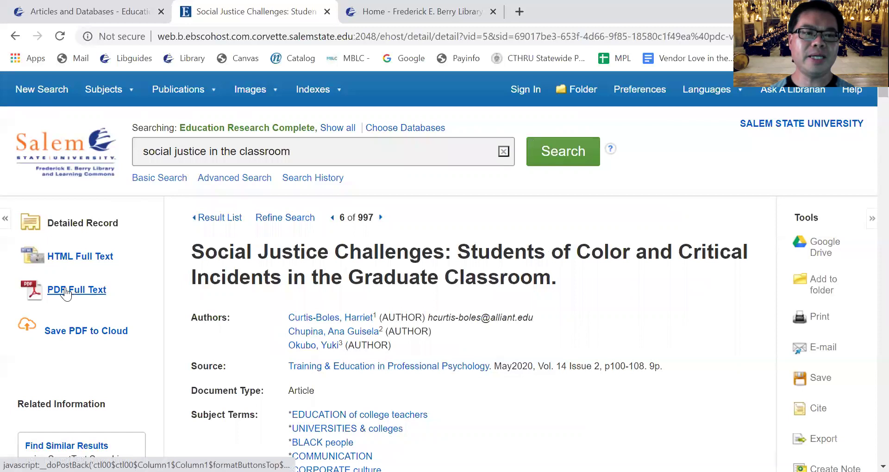
Step: Open the article's PDF full text and read through the abstract, introduction and author information on the opening pages
{"action": "left_click", "coordinate": [66, 290]}
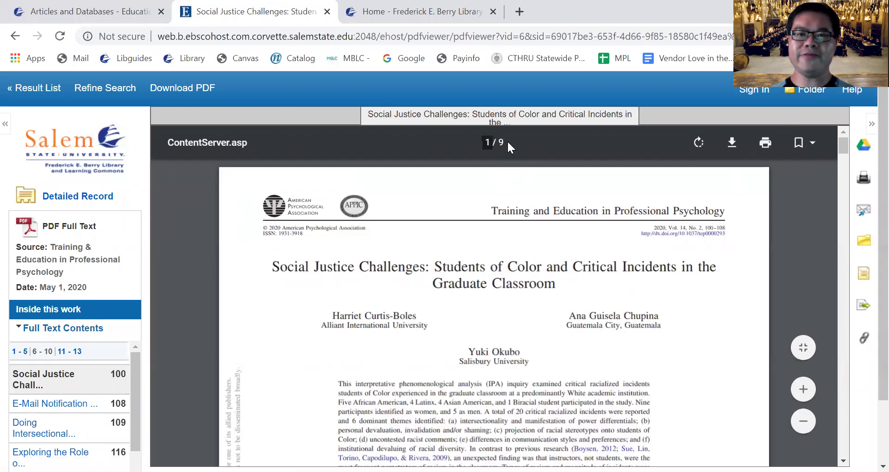
{"action": "scroll", "coordinate": [419, 247], "scroll_direction": "down", "scroll_amount": 2}
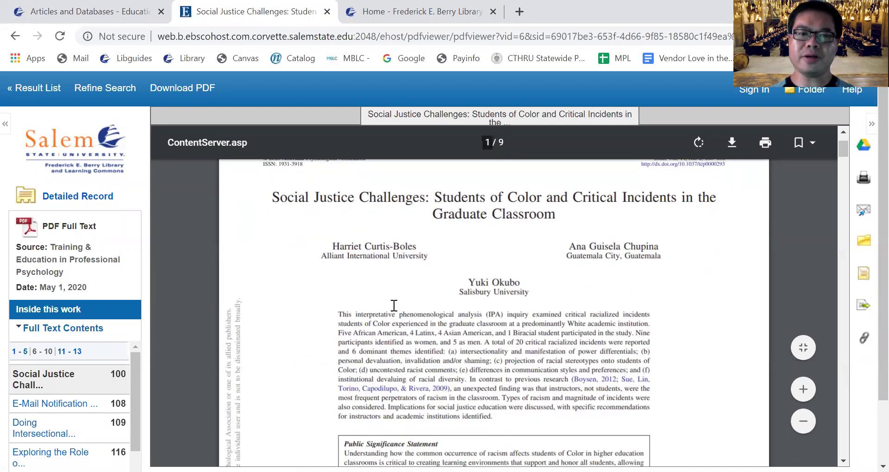
{"action": "left_click_drag", "start_coordinate": [384, 323], "coordinate": [486, 392]}
{"action": "scroll", "coordinate": [486, 392], "scroll_direction": "down", "scroll_amount": 6}
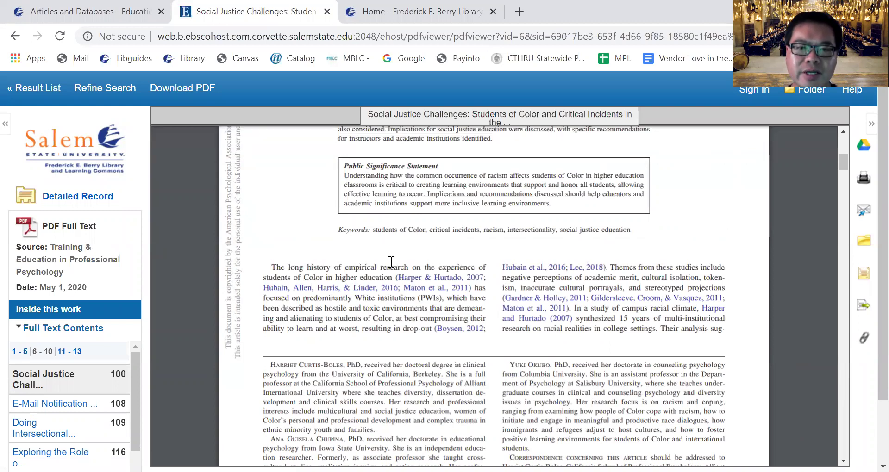
{"action": "scroll", "coordinate": [397, 259], "scroll_direction": "down", "scroll_amount": 1}
{"action": "scroll", "coordinate": [519, 241], "scroll_direction": "down", "scroll_amount": 3}
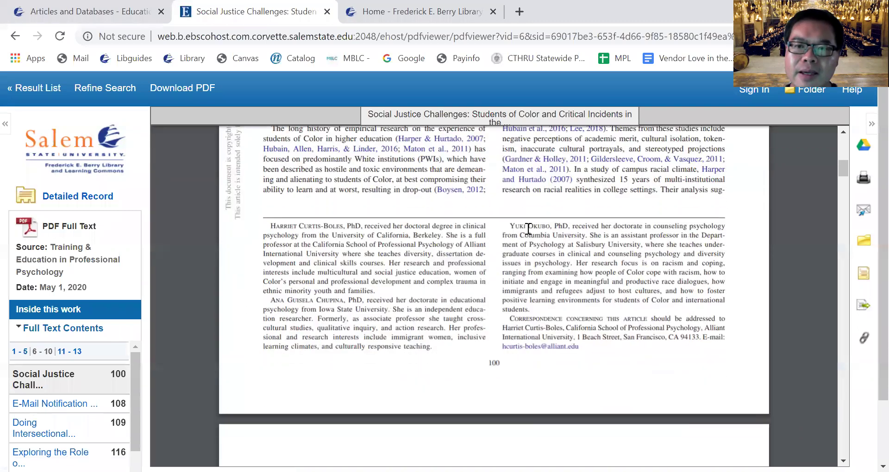
{"action": "scroll", "coordinate": [530, 231], "scroll_direction": "down", "scroll_amount": 3}
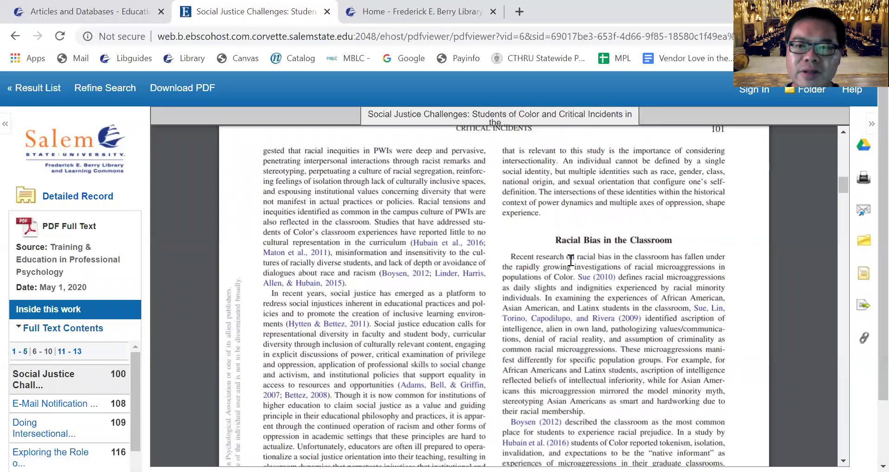
{"action": "scroll", "coordinate": [572, 262], "scroll_direction": "down", "scroll_amount": 2}
{"action": "scroll", "coordinate": [491, 263], "scroll_direction": "down", "scroll_amount": 10}
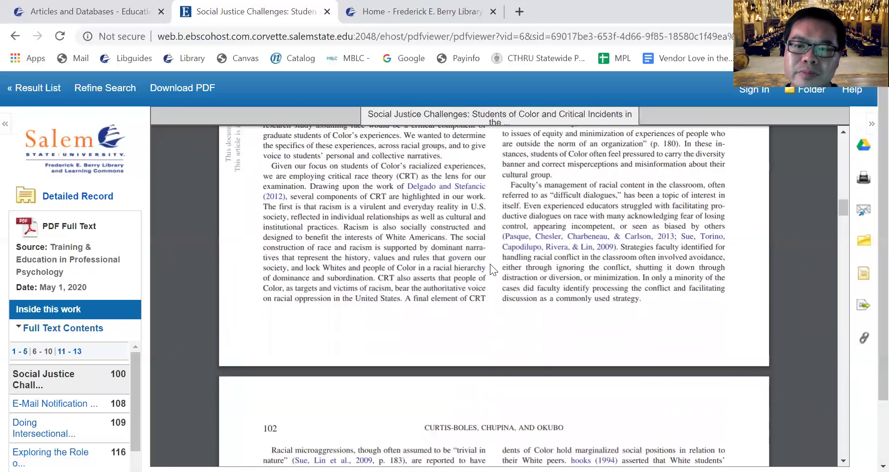
Step: Find the article's Method section and highlight the "Method" and "Participants" headings
{"action": "scroll", "coordinate": [491, 266], "scroll_direction": "down", "scroll_amount": 3}
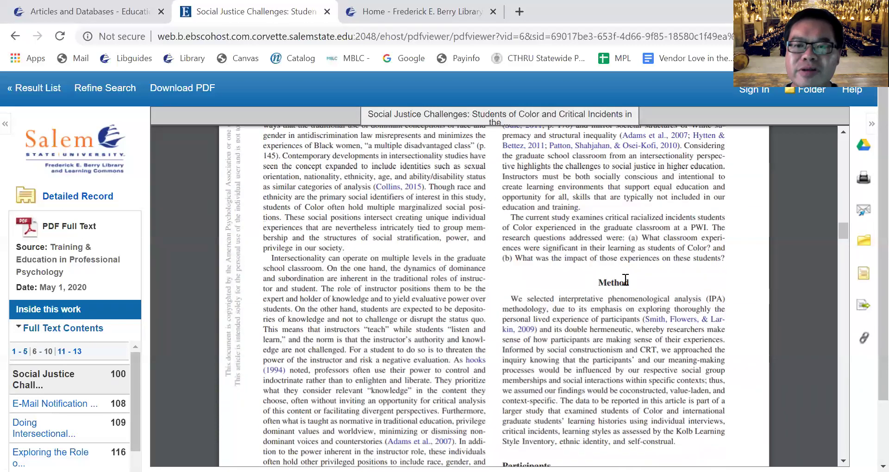
{"action": "double_click", "coordinate": [623, 281]}
{"action": "left_click_drag", "start_coordinate": [623, 281], "coordinate": [634, 280]}
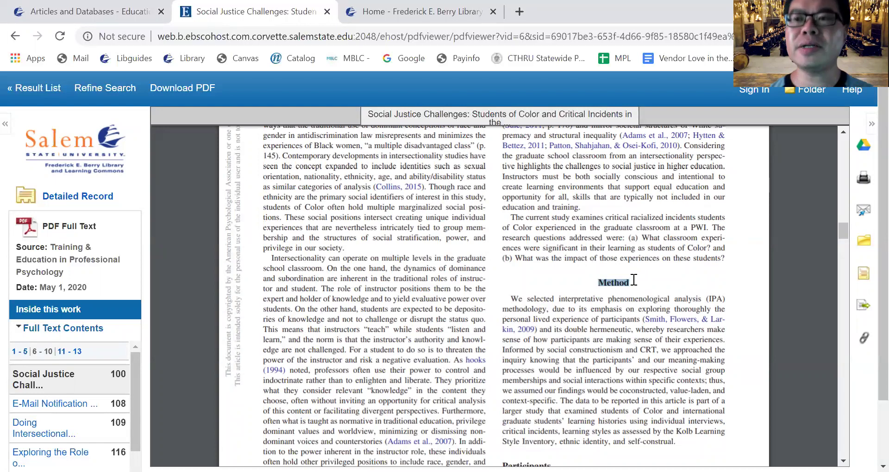
{"action": "scroll", "coordinate": [632, 279], "scroll_direction": "down", "scroll_amount": 3}
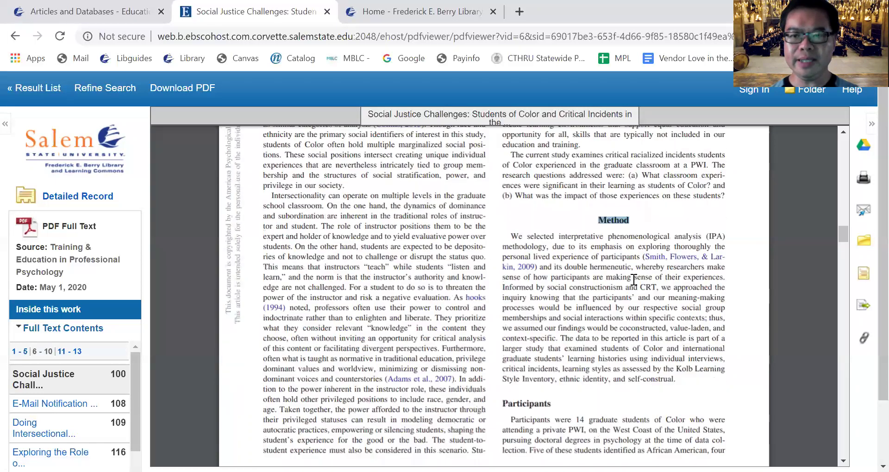
{"action": "left_click_drag", "start_coordinate": [552, 259], "coordinate": [505, 267]}
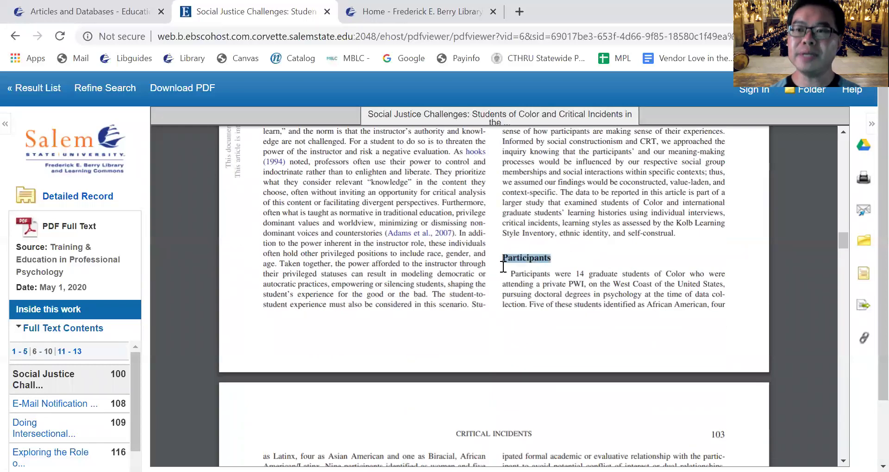
{"action": "scroll", "coordinate": [503, 267], "scroll_direction": "down", "scroll_amount": 4}
Step: Skim the article's Results section, including the dominant themes and the Table 1 results summary
{"action": "scroll", "coordinate": [503, 273], "scroll_direction": "down", "scroll_amount": 5}
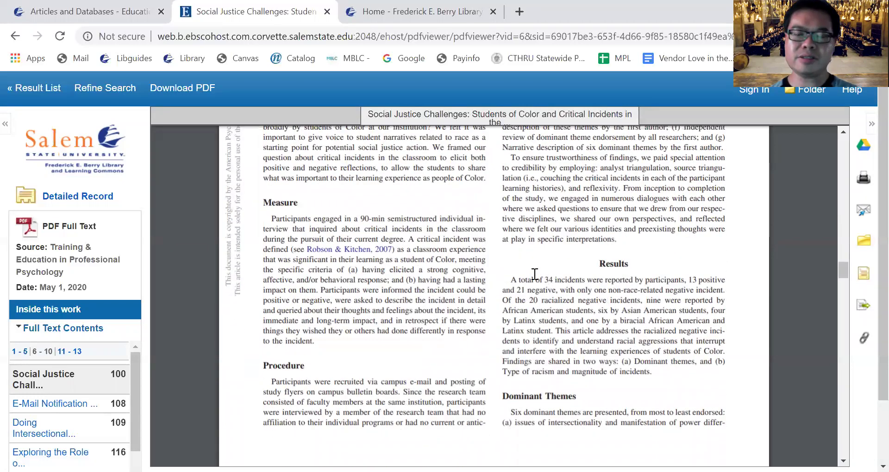
{"action": "scroll", "coordinate": [603, 253], "scroll_direction": "down", "scroll_amount": 1}
{"action": "scroll", "coordinate": [603, 253], "scroll_direction": "down", "scroll_amount": 8}
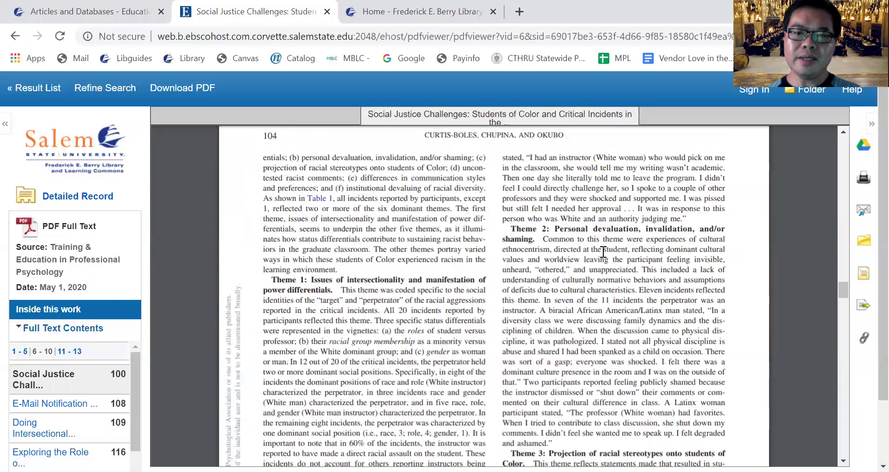
{"action": "scroll", "coordinate": [462, 278], "scroll_direction": "down", "scroll_amount": 5}
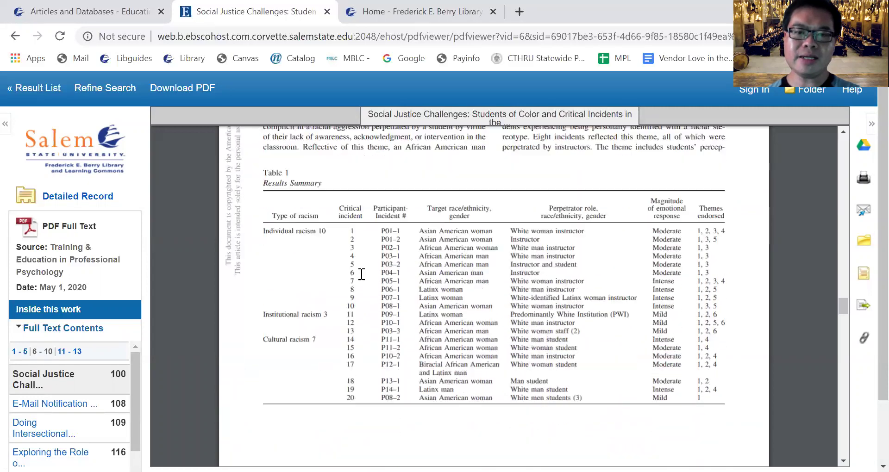
{"action": "scroll", "coordinate": [497, 265], "scroll_direction": "down", "scroll_amount": 12}
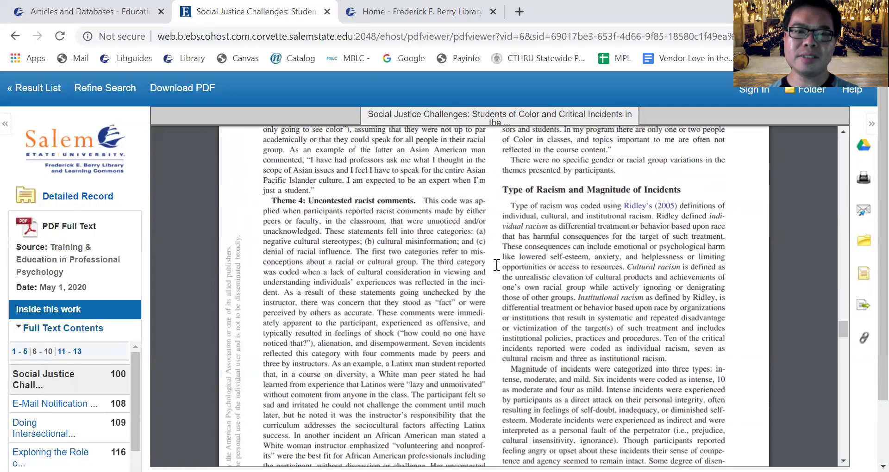
Step: Highlight the "Discussion" heading and skim the limitations, recommendations and References at the end of the article
{"action": "scroll", "coordinate": [496, 265], "scroll_direction": "down", "scroll_amount": 3}
{"action": "left_click_drag", "start_coordinate": [594, 215], "coordinate": [634, 213]}
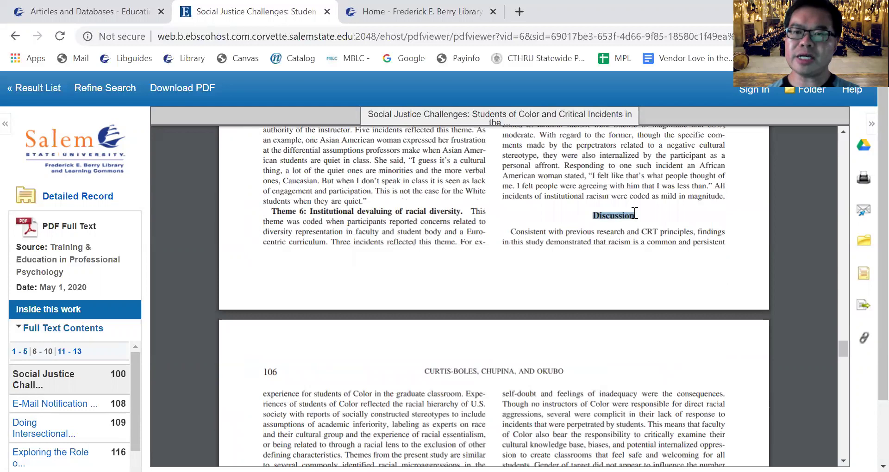
{"action": "scroll", "coordinate": [635, 214], "scroll_direction": "down", "scroll_amount": 10}
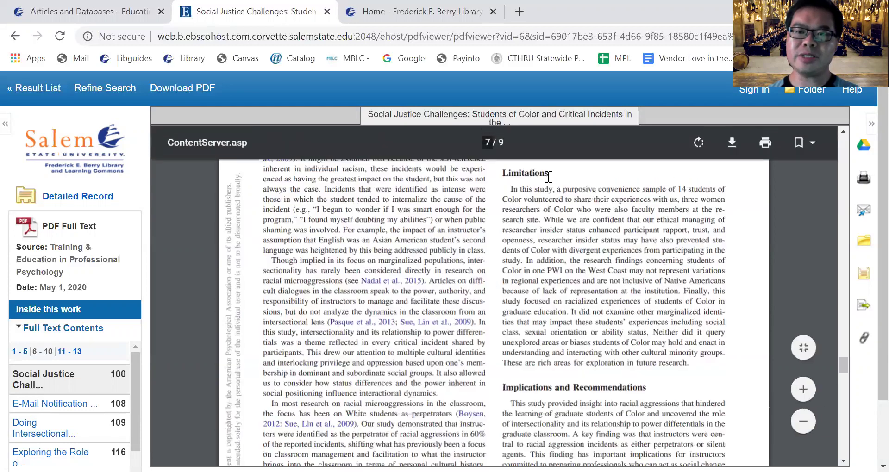
{"action": "scroll", "coordinate": [553, 235], "scroll_direction": "down", "scroll_amount": 14}
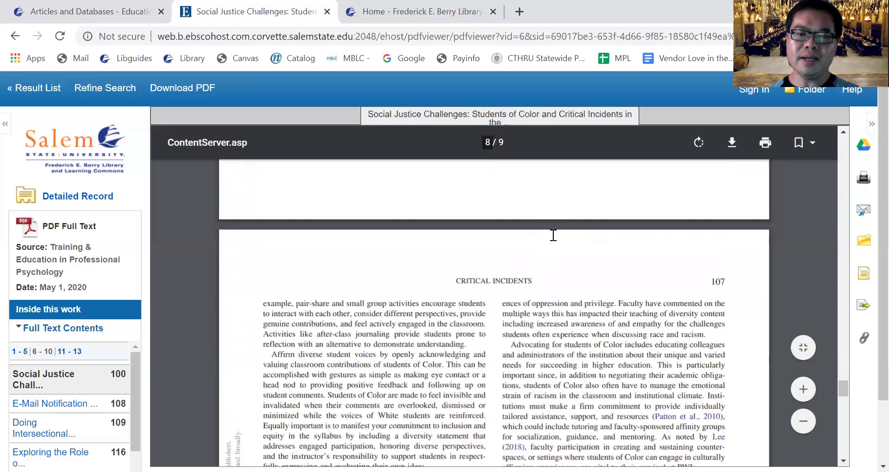
{"action": "scroll", "coordinate": [553, 235], "scroll_direction": "down", "scroll_amount": 6}
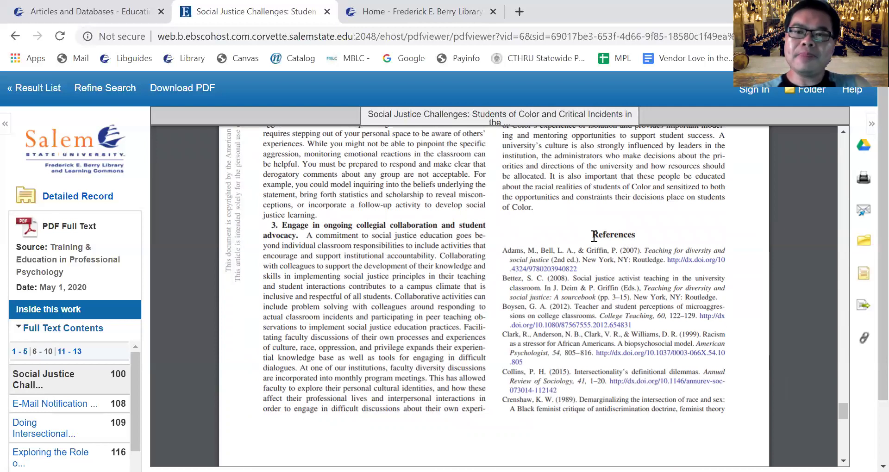
{"action": "scroll", "coordinate": [594, 236], "scroll_direction": "up", "scroll_amount": 3}
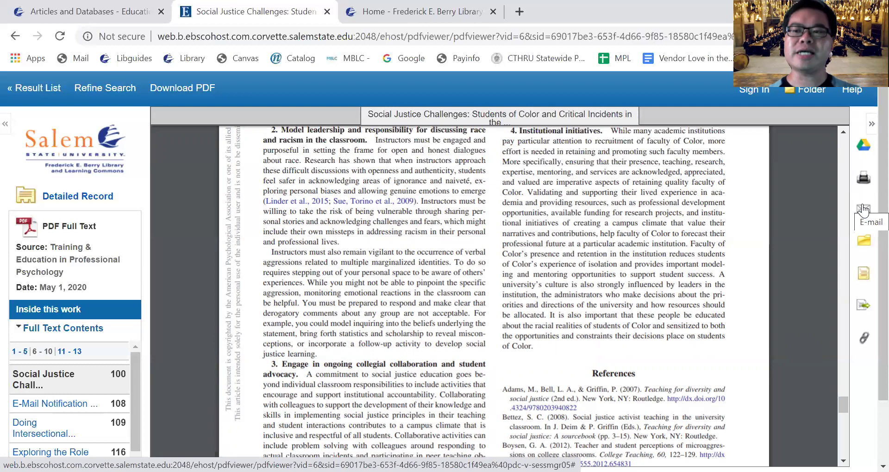
Step: Open the article's citation formats and highlight the full APA reference
{"action": "left_click", "coordinate": [862, 277]}
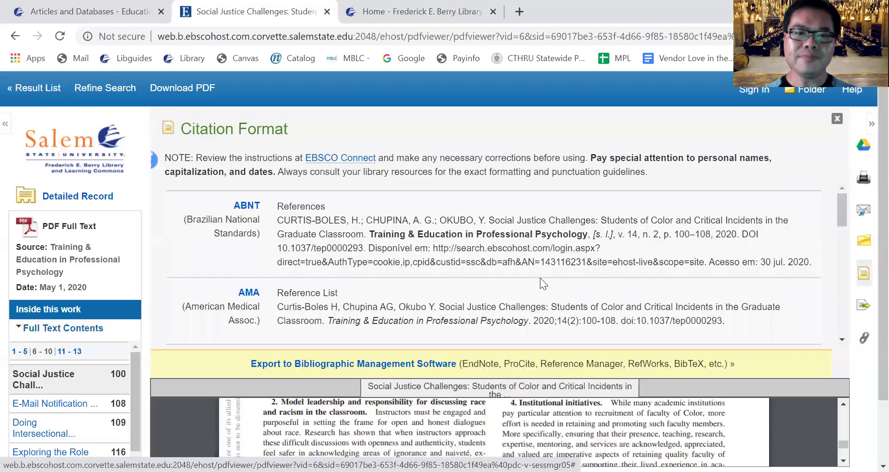
{"action": "scroll", "coordinate": [523, 259], "scroll_direction": "down", "scroll_amount": 3}
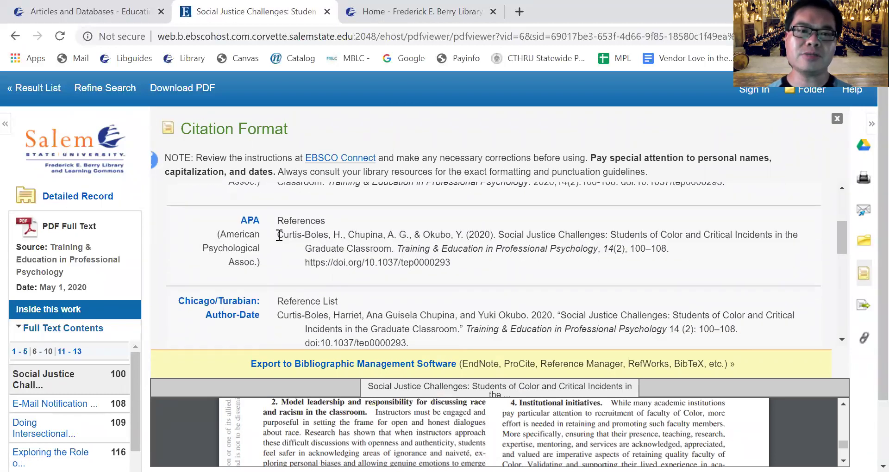
{"action": "left_click_drag", "start_coordinate": [278, 235], "coordinate": [469, 270]}
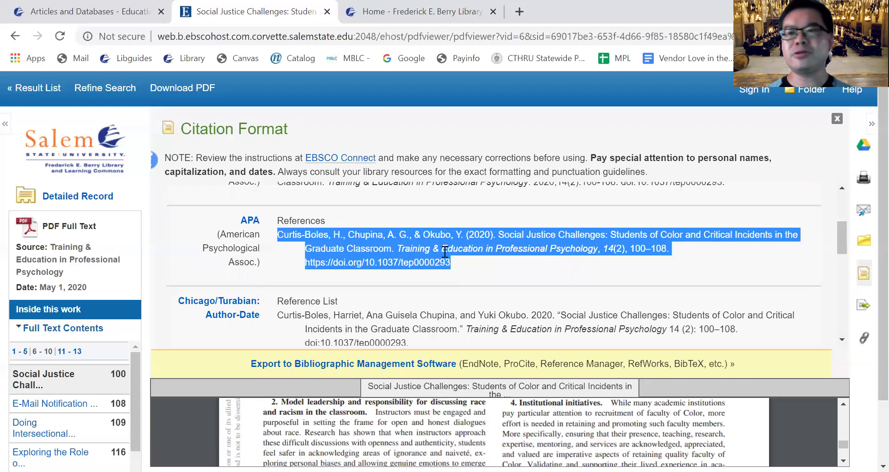
Step: Check the capitalization of the title words in the APA citation, highlighting the initial letters, and look over the neighbouring citation formats
{"action": "left_click", "coordinate": [503, 228]}
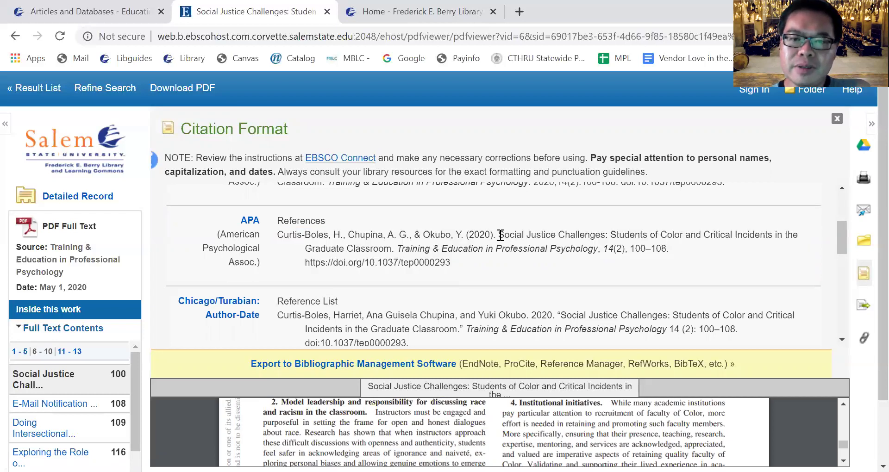
{"action": "left_click_drag", "start_coordinate": [499, 235], "coordinate": [506, 235]}
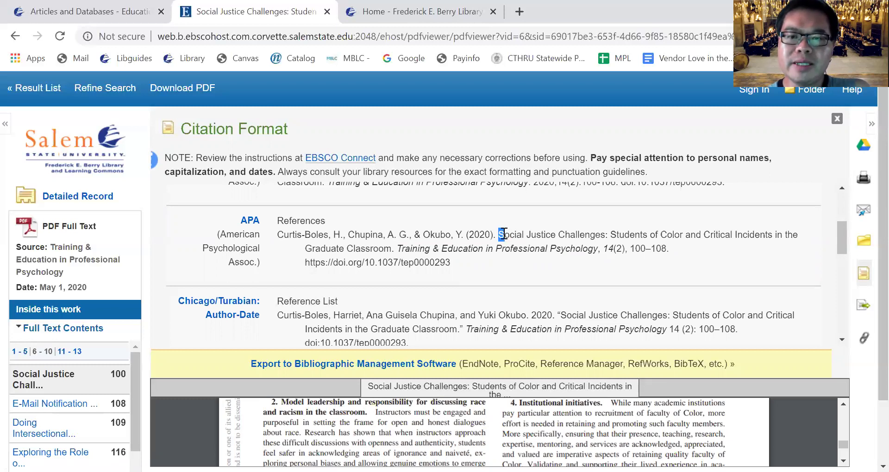
{"action": "left_click", "coordinate": [578, 235]}
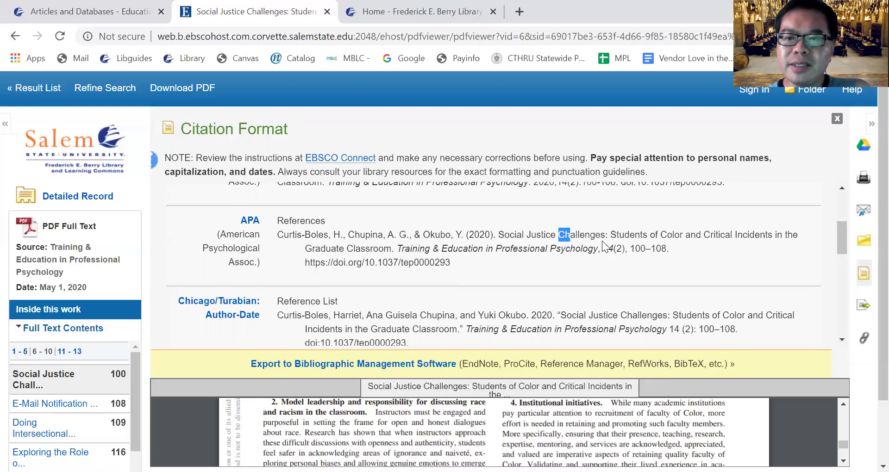
{"action": "left_click_drag", "start_coordinate": [658, 236], "coordinate": [710, 235]}
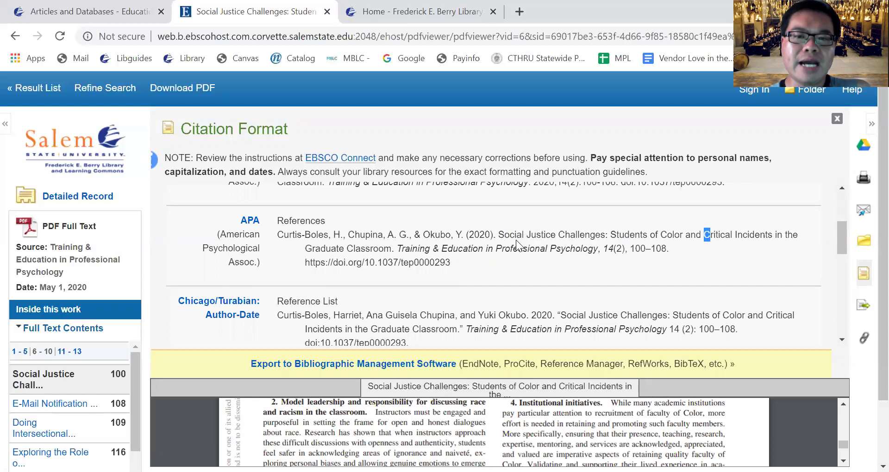
{"action": "scroll", "coordinate": [519, 244], "scroll_direction": "down", "scroll_amount": 2}
{"action": "scroll", "coordinate": [471, 234], "scroll_direction": "up", "scroll_amount": 3}
{"action": "scroll", "coordinate": [470, 234], "scroll_direction": "up", "scroll_amount": 2}
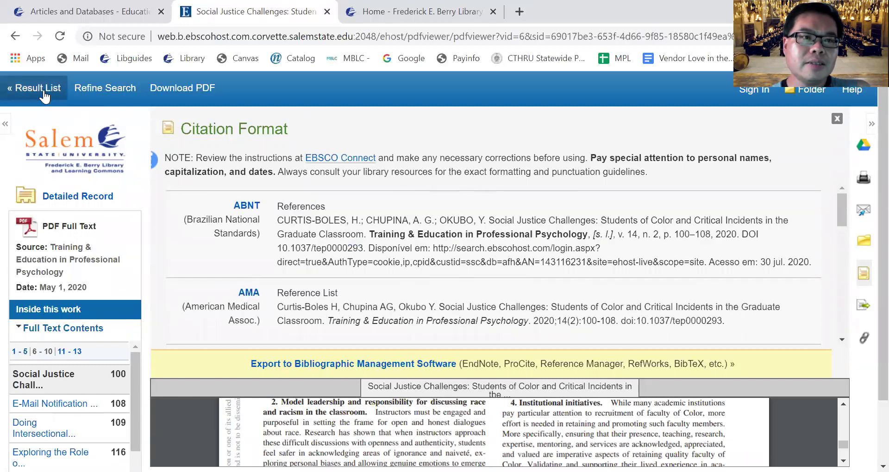
Step: Return to the result list, check the full-text sources for "Critical Approaches and Social Justice in the AP Classroom" and close the finder page
{"action": "left_click", "coordinate": [42, 91]}
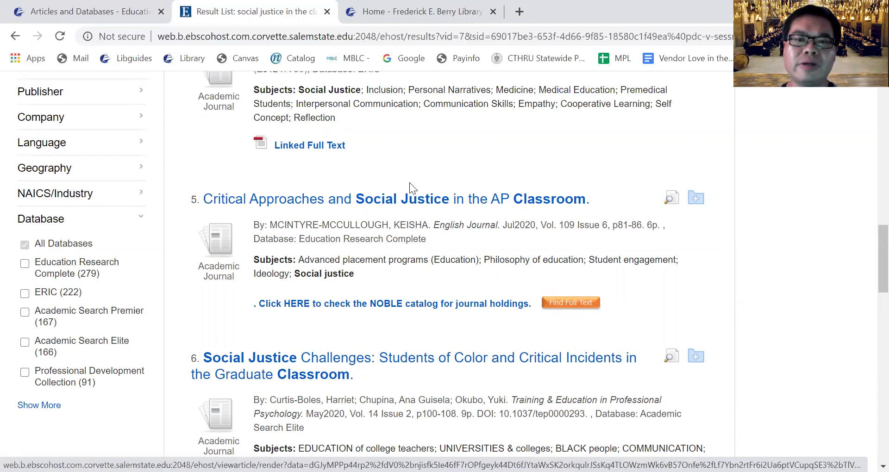
{"action": "left_click", "coordinate": [570, 304]}
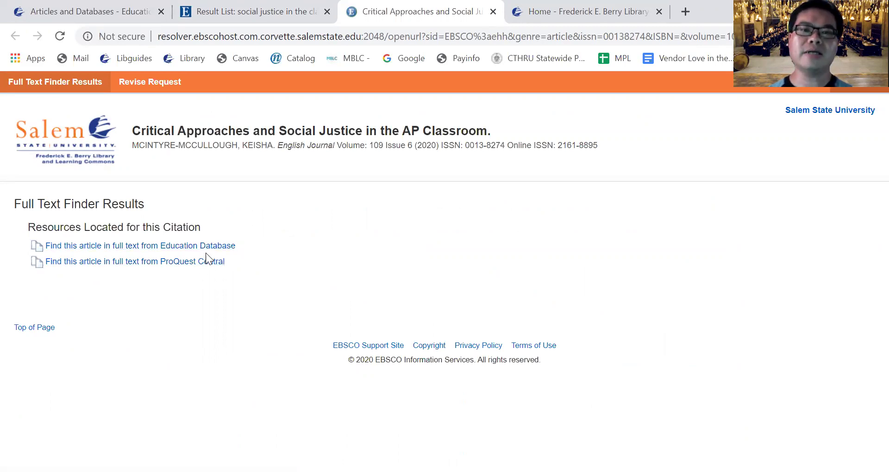
{"action": "left_click", "coordinate": [493, 12]}
{"action": "scroll", "coordinate": [382, 256], "scroll_direction": "up", "scroll_amount": 10}
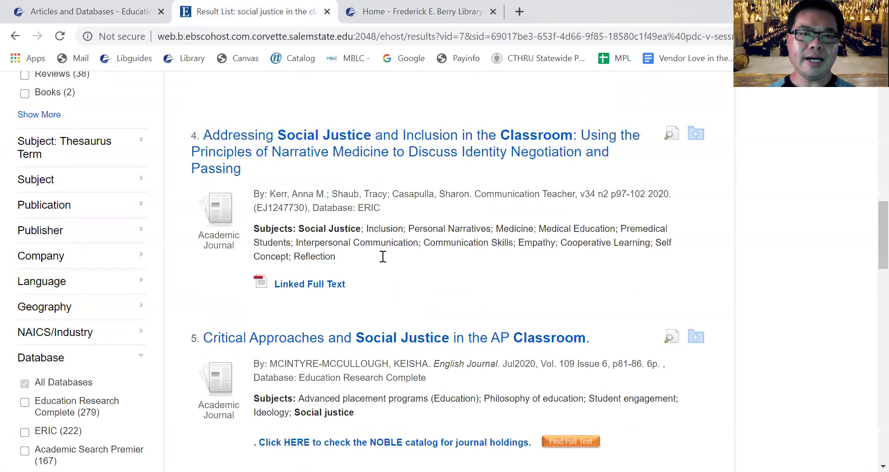
Step: Open the interlibrary loan request form for the first result, "Re-conceptualizing complicity in the social justice classroom"
{"action": "scroll", "coordinate": [381, 257], "scroll_direction": "up", "scroll_amount": 5}
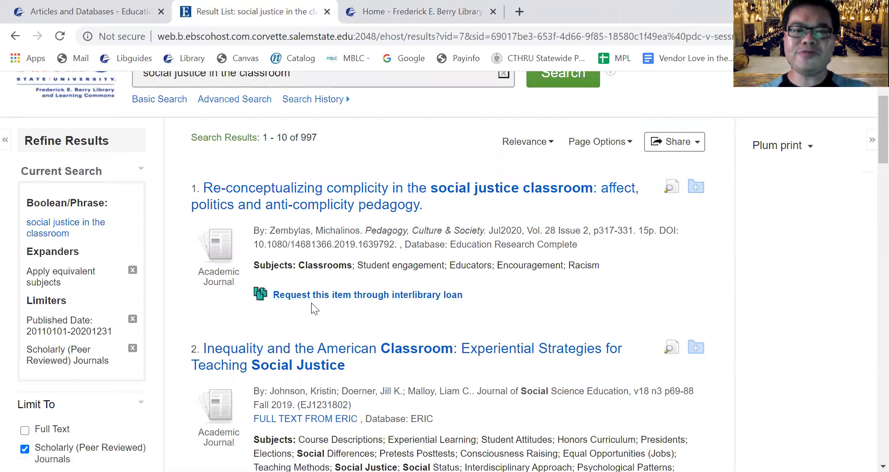
{"action": "left_click_drag", "start_coordinate": [468, 297], "coordinate": [281, 300]}
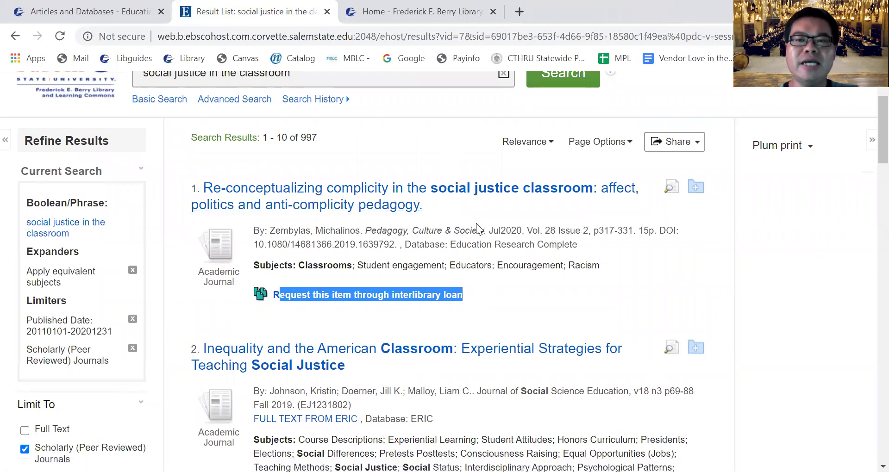
{"action": "left_click", "coordinate": [479, 241]}
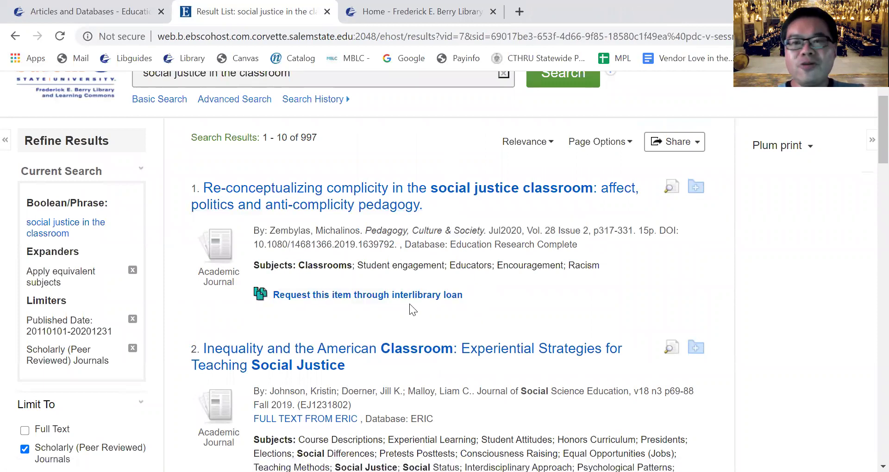
{"action": "left_click", "coordinate": [348, 295]}
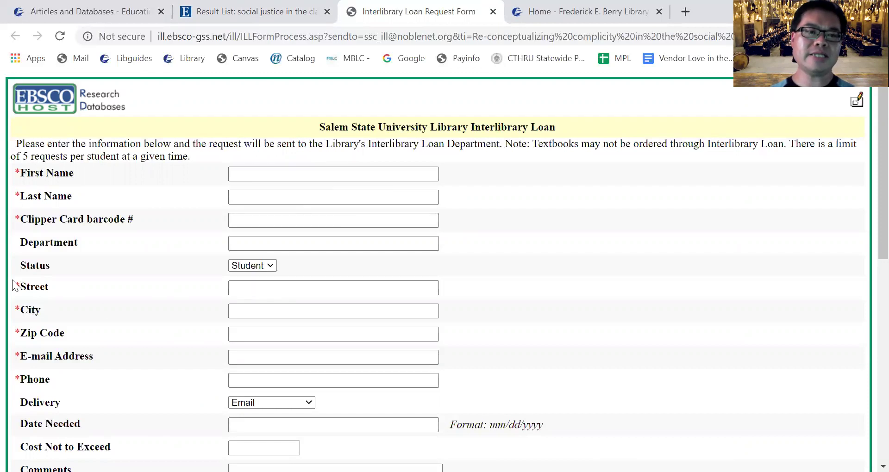
Step: Highlight the Clipper Card barcode label on the request form and enter the opening digits of the card barcode number
{"action": "left_click_drag", "start_coordinate": [28, 218], "coordinate": [129, 219]}
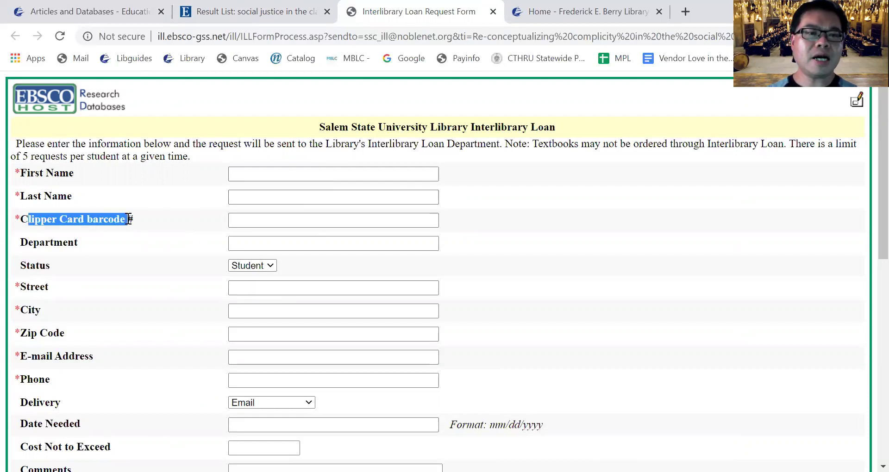
{"action": "left_click", "coordinate": [253, 217]}
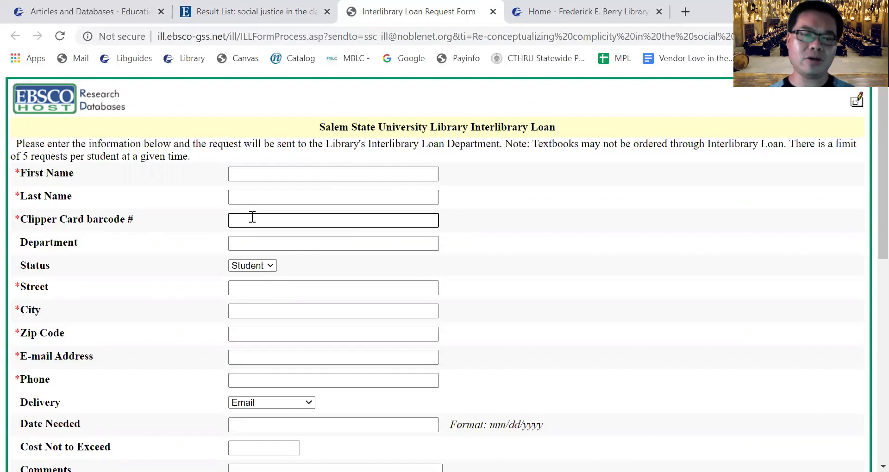
{"action": "type", "text": "21505"}
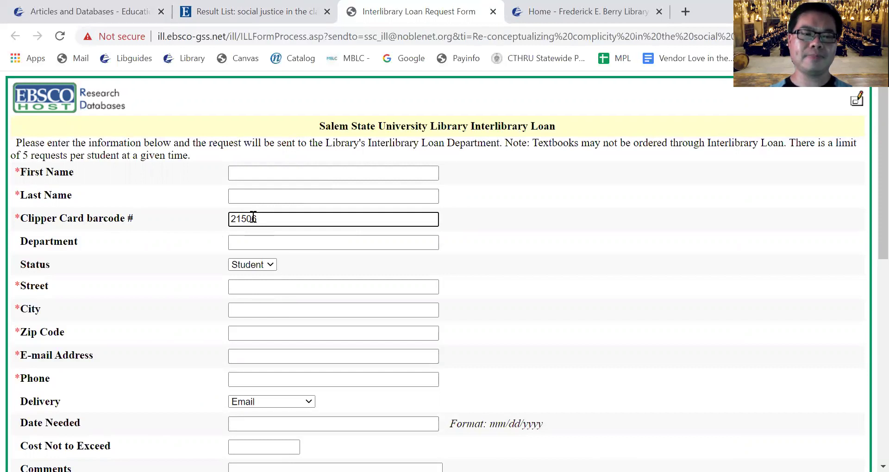
Step: Review the remaining request fields, including Cost Not to Exceed, and the prefilled item details and copyright notice at the end of the form
{"action": "scroll", "coordinate": [252, 217], "scroll_direction": "down", "scroll_amount": 3}
{"action": "scroll", "coordinate": [208, 192], "scroll_direction": "down", "scroll_amount": 2}
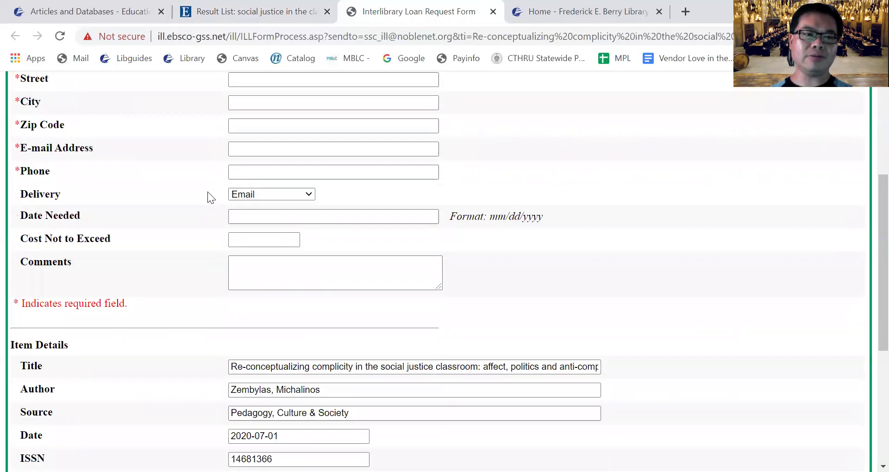
{"action": "left_click", "coordinate": [253, 242]}
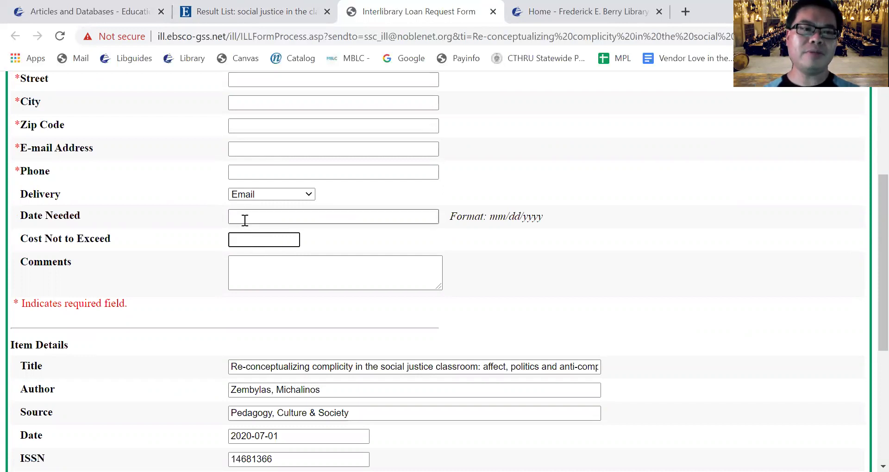
{"action": "scroll", "coordinate": [254, 239], "scroll_direction": "down", "scroll_amount": 2}
{"action": "scroll", "coordinate": [254, 239], "scroll_direction": "down", "scroll_amount": 3}
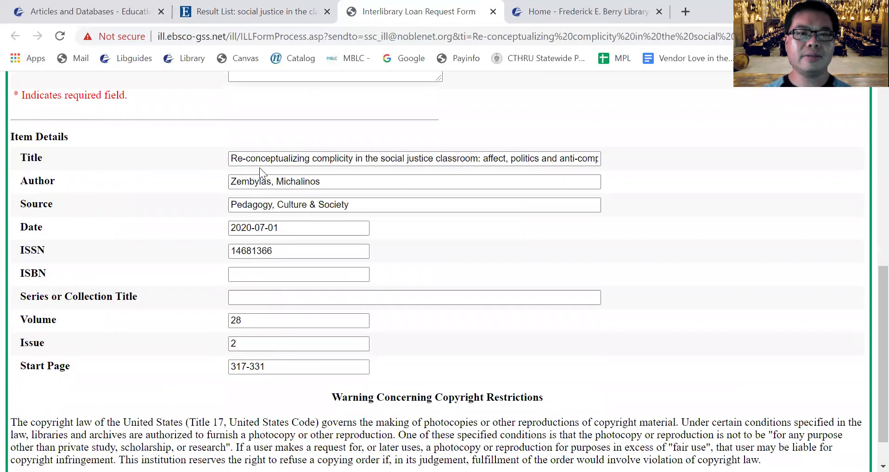
{"action": "scroll", "coordinate": [296, 171], "scroll_direction": "down", "scroll_amount": 1}
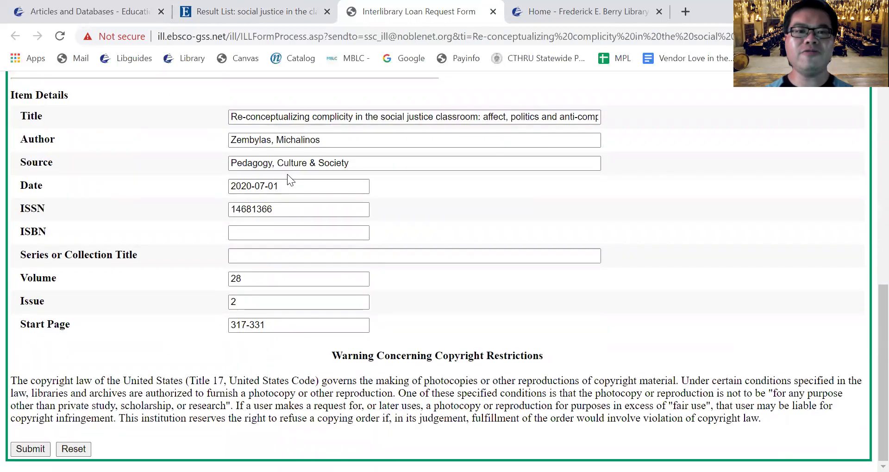
{"action": "left_click", "coordinate": [36, 441]}
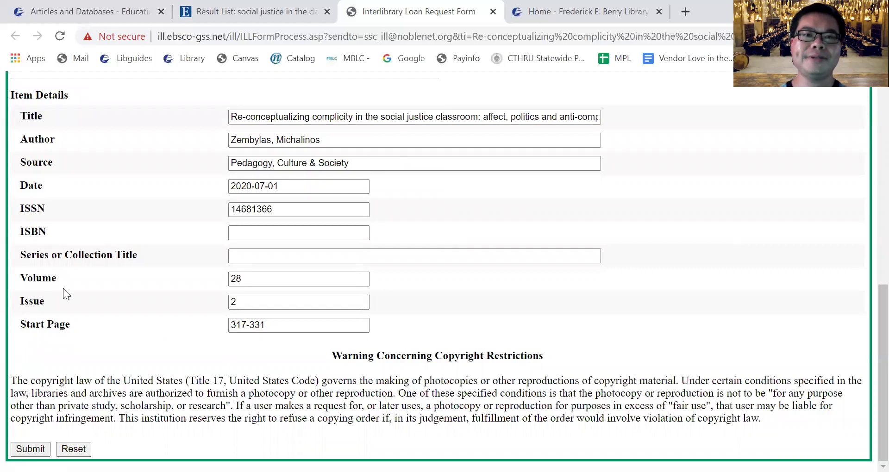
Step: Go back to the EBSCOhost result list and check the search phrase and the databases being searched
{"action": "left_click", "coordinate": [258, 12]}
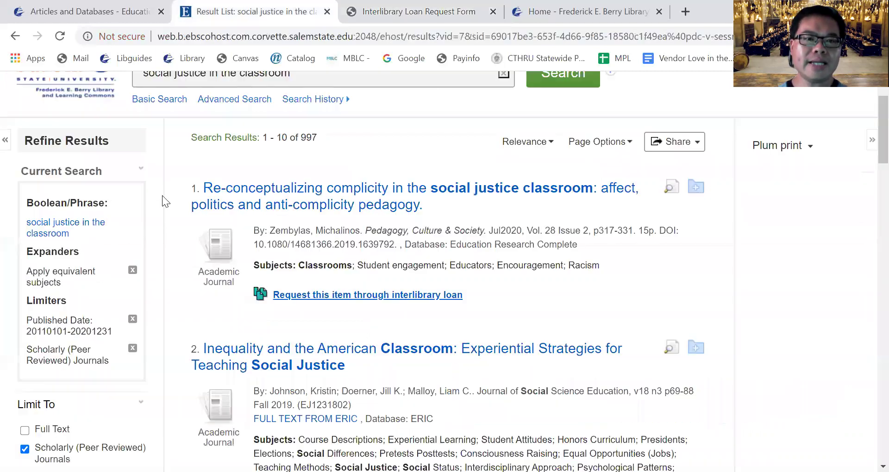
{"action": "scroll", "coordinate": [178, 225], "scroll_direction": "up", "scroll_amount": 3}
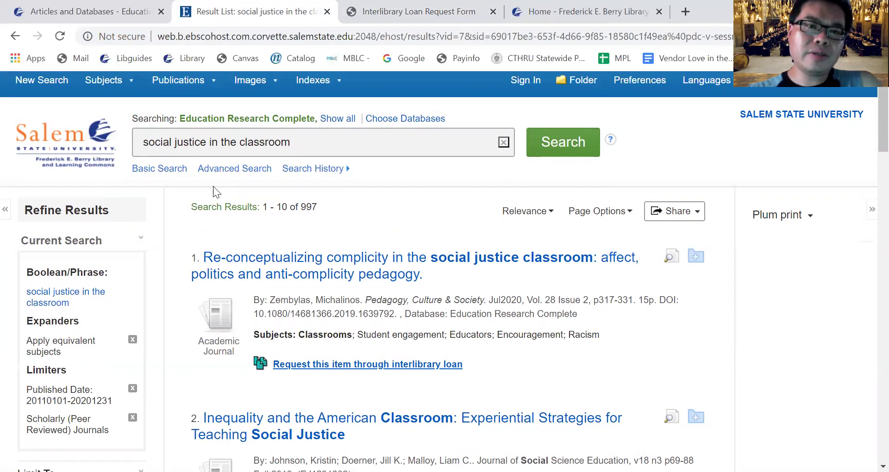
{"action": "left_click", "coordinate": [280, 139]}
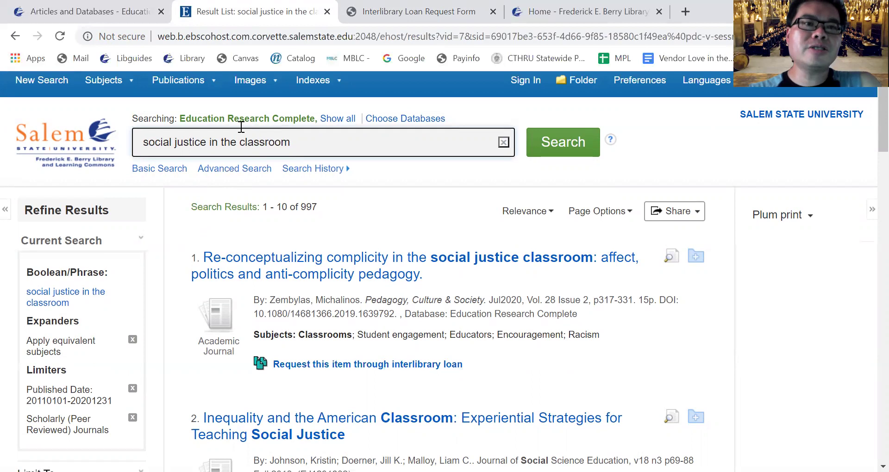
Step: Switch to the library's Articles and Databases guide and highlight the "Key Databases To Start" heading and the Education Database entry
{"action": "left_click", "coordinate": [113, 14]}
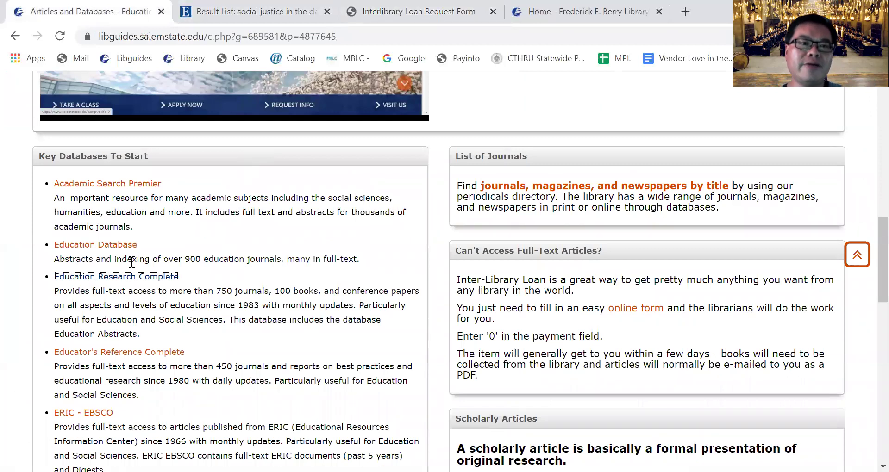
{"action": "scroll", "coordinate": [93, 260], "scroll_direction": "up", "scroll_amount": 3}
{"action": "scroll", "coordinate": [82, 275], "scroll_direction": "down", "scroll_amount": 3}
{"action": "left_click_drag", "start_coordinate": [45, 156], "coordinate": [144, 157]}
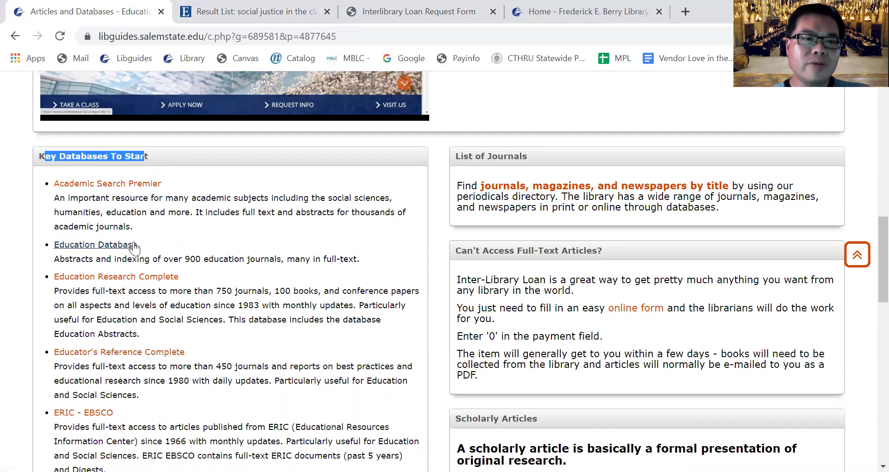
{"action": "left_click", "coordinate": [98, 259]}
{"action": "left_click_drag", "start_coordinate": [62, 255], "coordinate": [55, 246]}
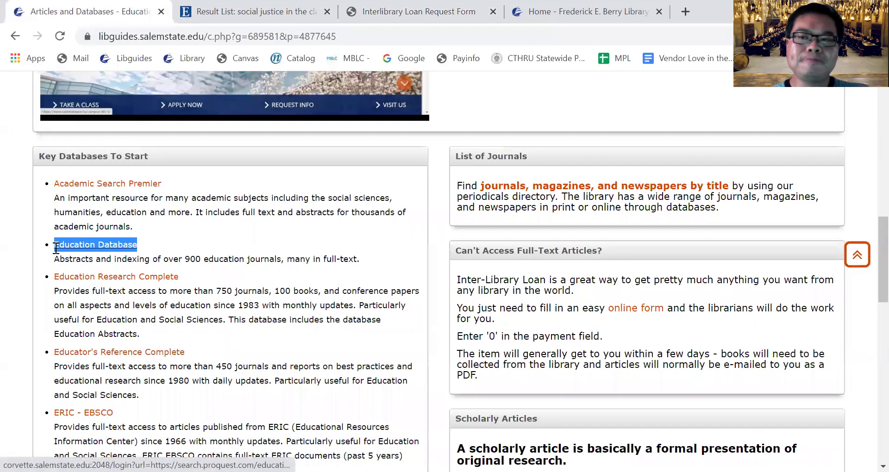
Step: Open ProQuest's Education Database from the guide and highlight the database title on its search page
{"action": "left_click", "coordinate": [86, 249]}
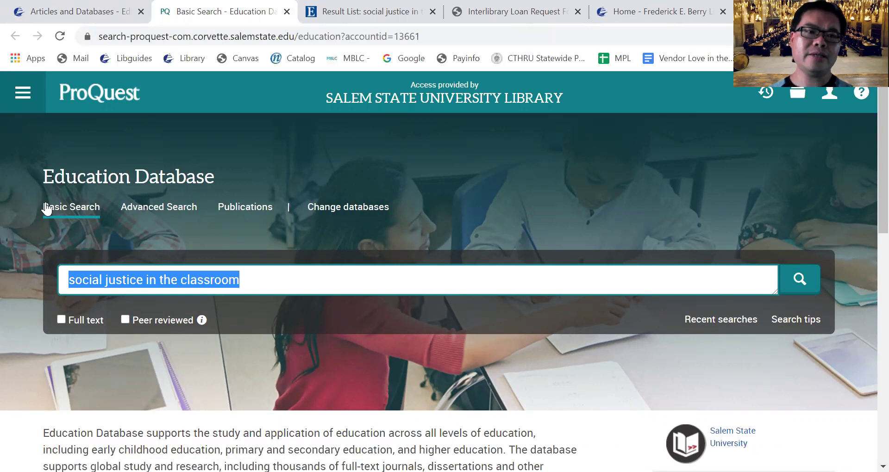
{"action": "left_click_drag", "start_coordinate": [42, 176], "coordinate": [232, 178]}
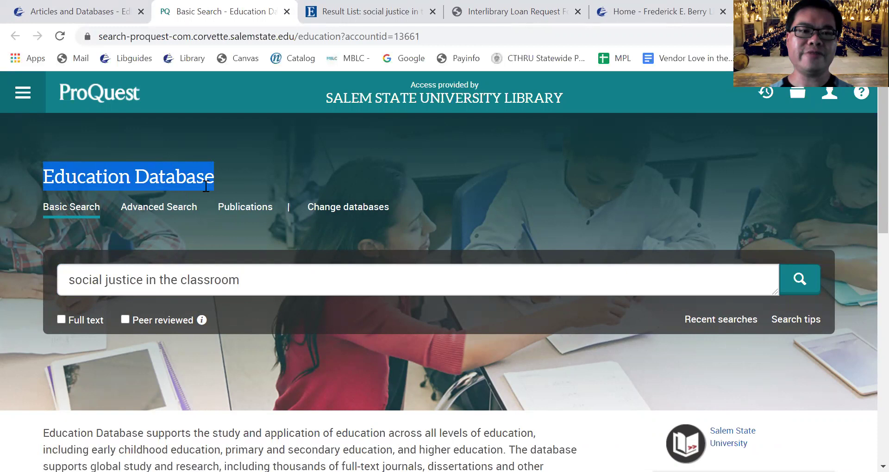
{"action": "left_click", "coordinate": [153, 95]}
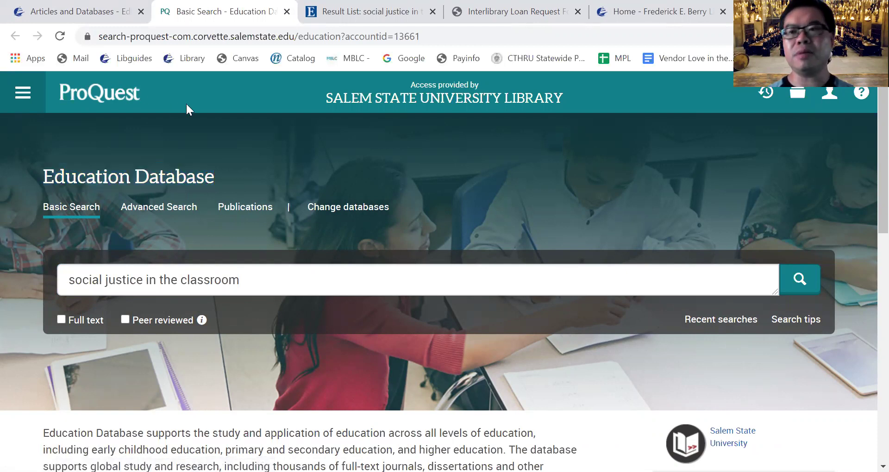
Step: Search Education Database for "social justice in the classroom" and view the results with their limit options
{"action": "left_click", "coordinate": [257, 279]}
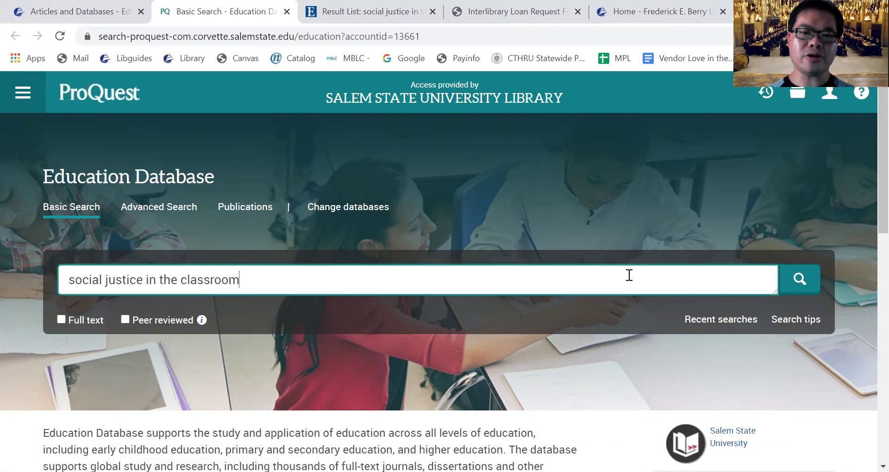
{"action": "left_click", "coordinate": [789, 279]}
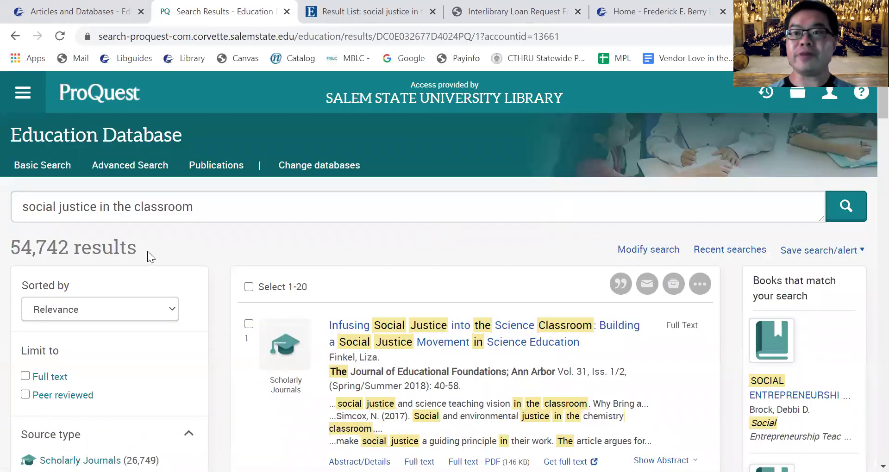
{"action": "scroll", "coordinate": [147, 251], "scroll_direction": "down", "scroll_amount": 2}
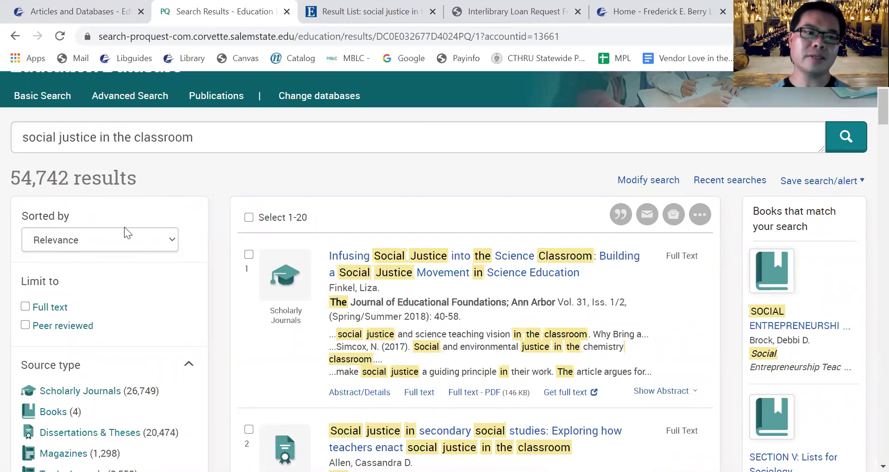
Step: Check which sort orders are available for the Education Database search results
{"action": "scroll", "coordinate": [102, 228], "scroll_direction": "down", "scroll_amount": 2}
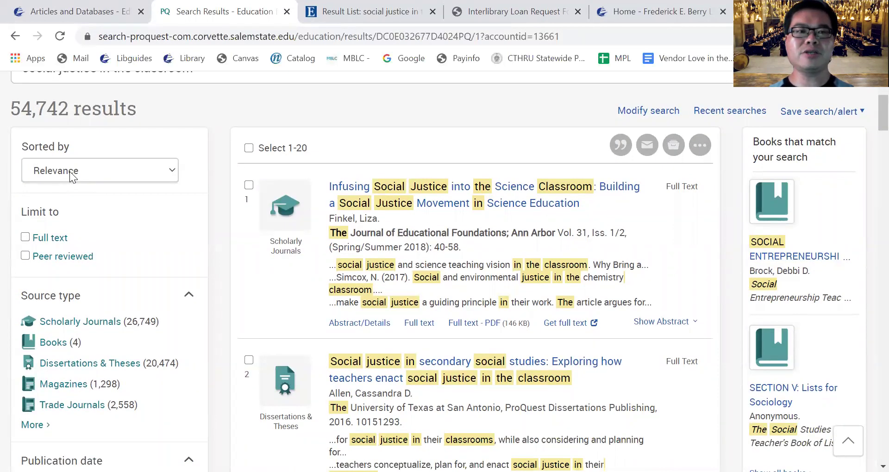
{"action": "left_click", "coordinate": [70, 175]}
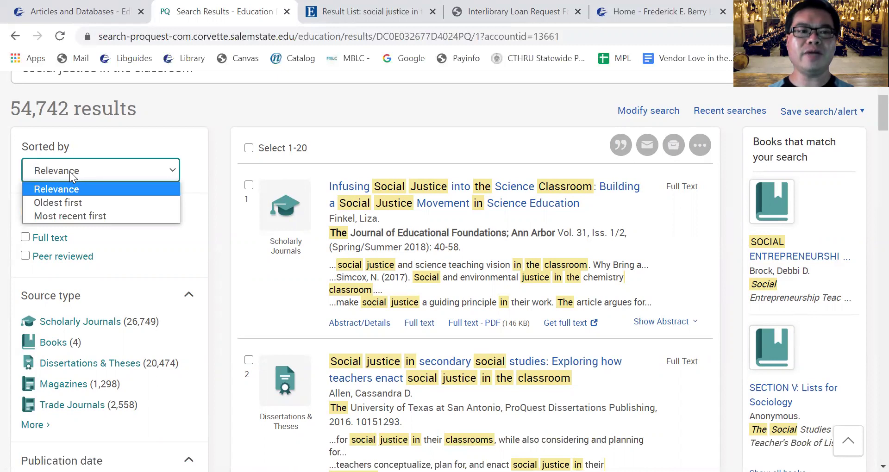
{"action": "left_click", "coordinate": [69, 171]}
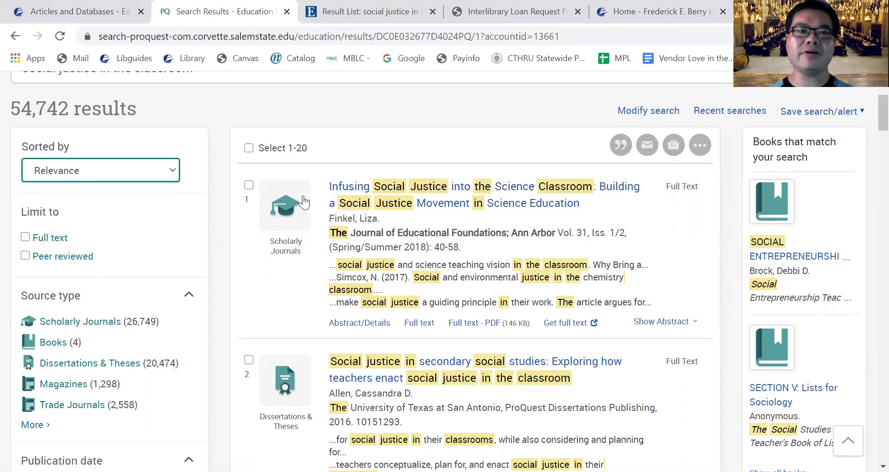
Step: Limit the Education Database results to peer-reviewed items and look through the first entries of the filtered list
{"action": "scroll", "coordinate": [301, 201], "scroll_direction": "down", "scroll_amount": 1}
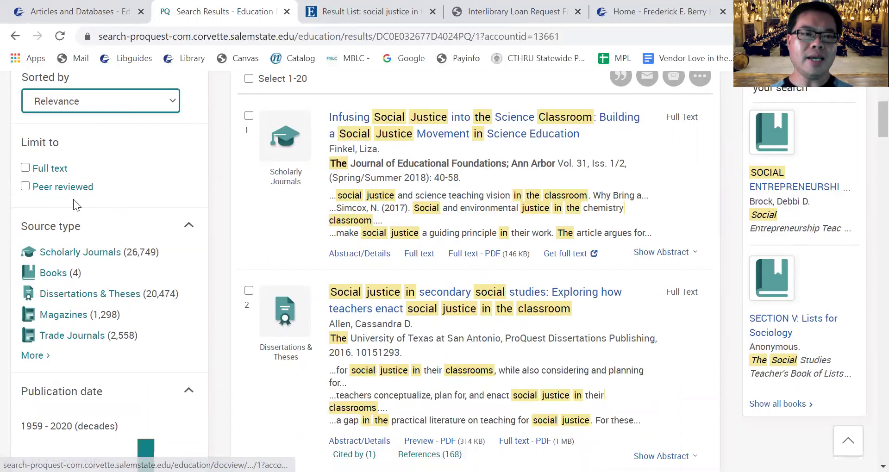
{"action": "left_click", "coordinate": [26, 186]}
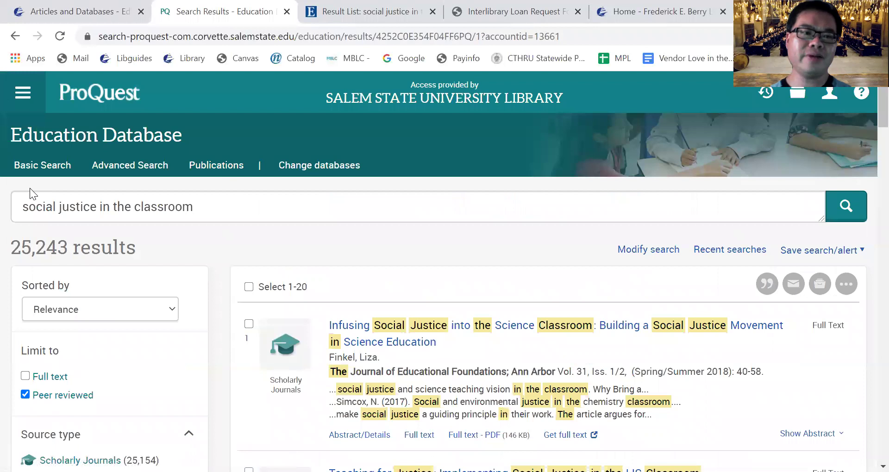
{"action": "scroll", "coordinate": [51, 205], "scroll_direction": "down", "scroll_amount": 5}
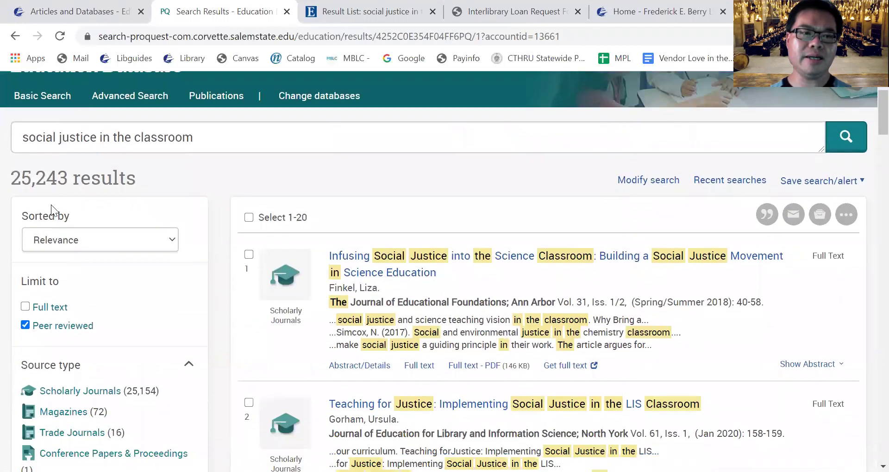
{"action": "scroll", "coordinate": [107, 267], "scroll_direction": "down", "scroll_amount": 2}
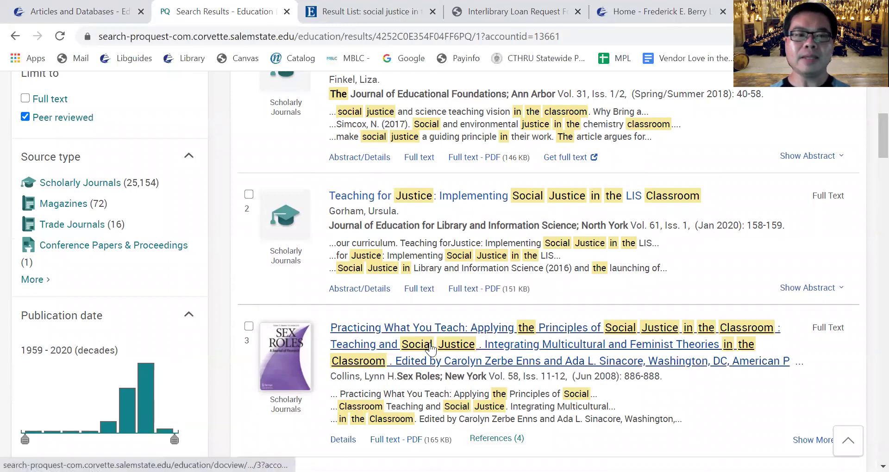
{"action": "scroll", "coordinate": [430, 348], "scroll_direction": "up", "scroll_amount": 5}
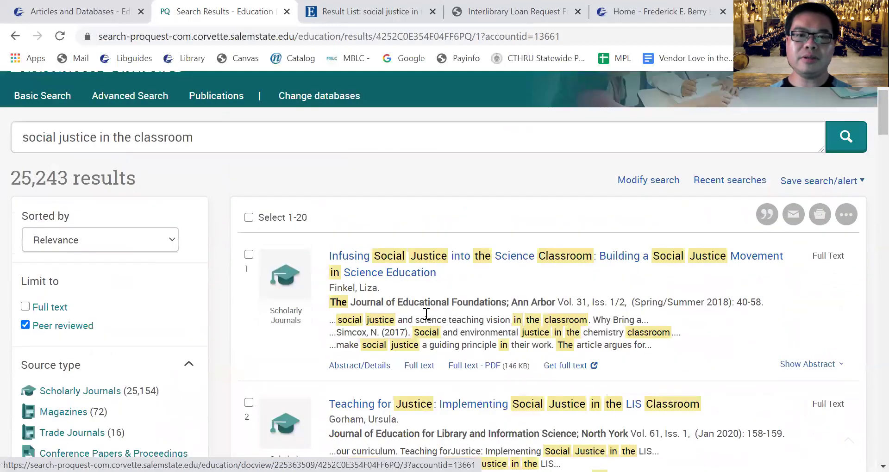